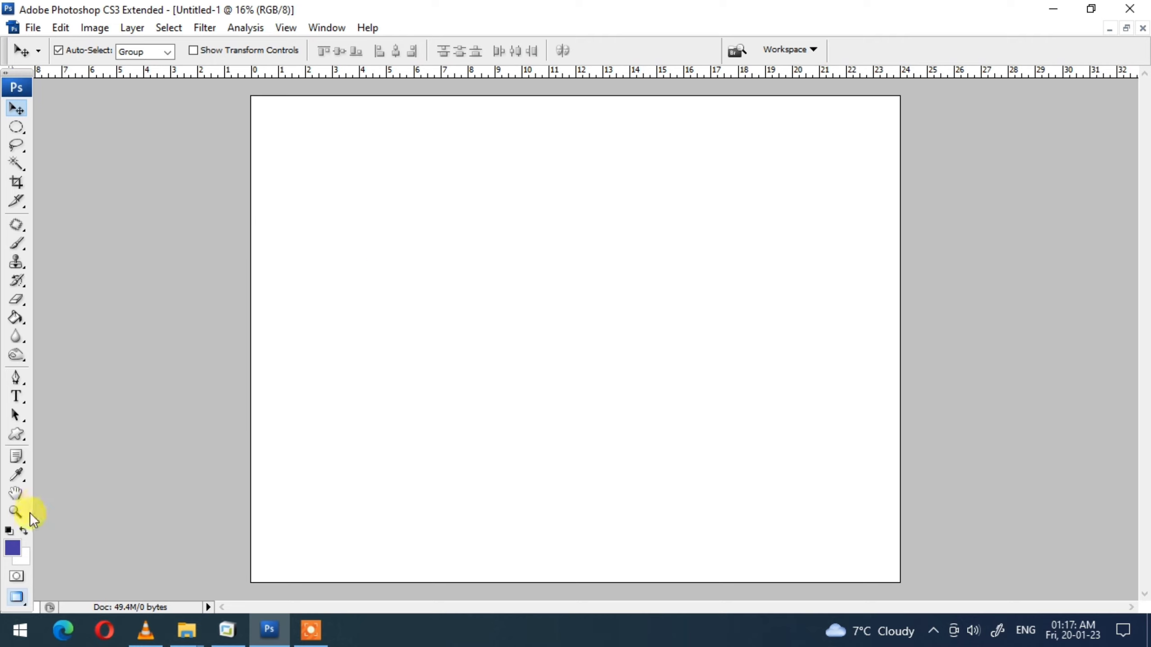
- Fill the blank white canvas with a bright blue foreground colour using the Paint Bucket
{"action": "left_click", "coordinate": [15, 551]}
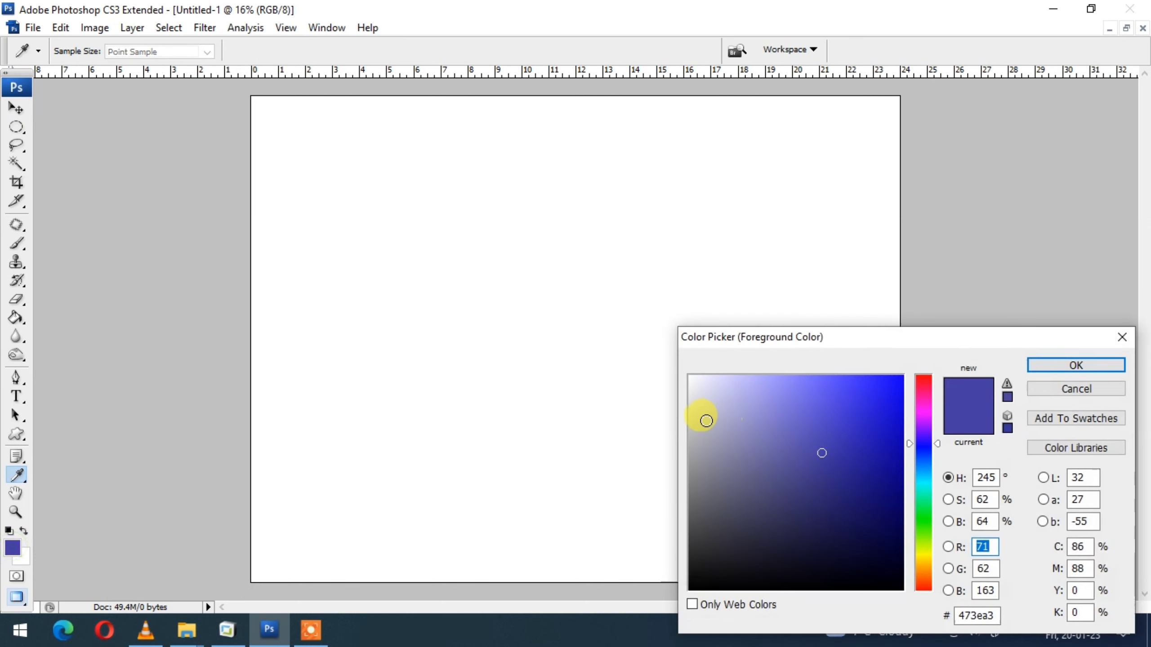
{"action": "left_click", "coordinate": [690, 376]}
{"action": "left_click_drag", "start_coordinate": [766, 404], "coordinate": [1051, 389]}
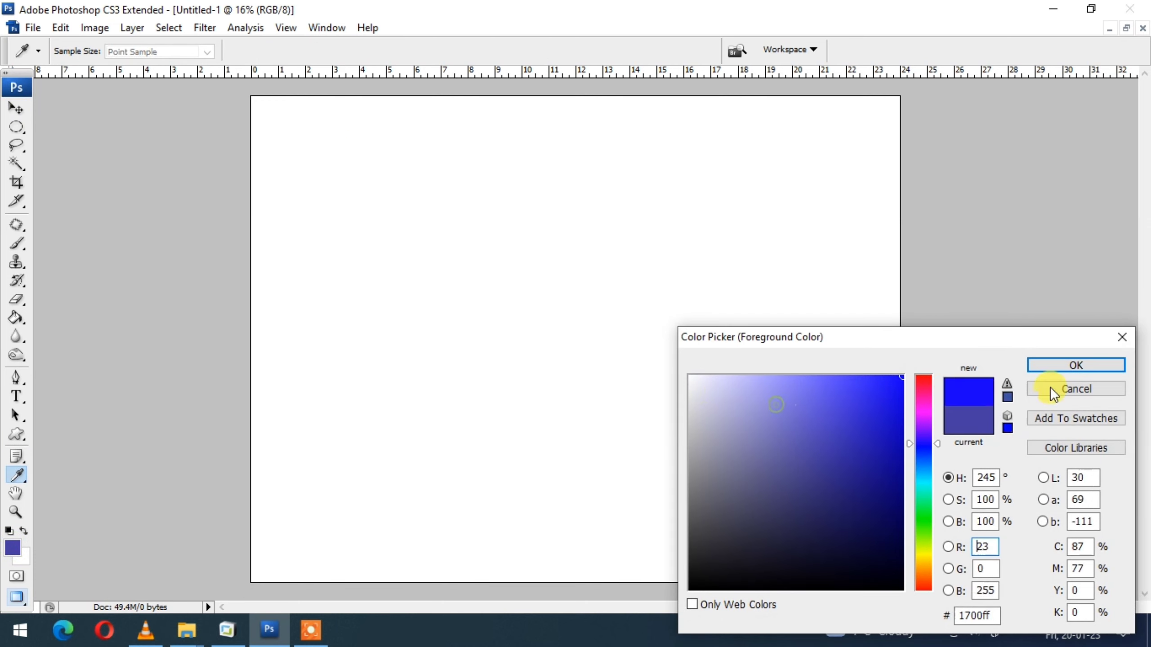
{"action": "left_click", "coordinate": [1070, 366]}
{"action": "key", "text": "v"}
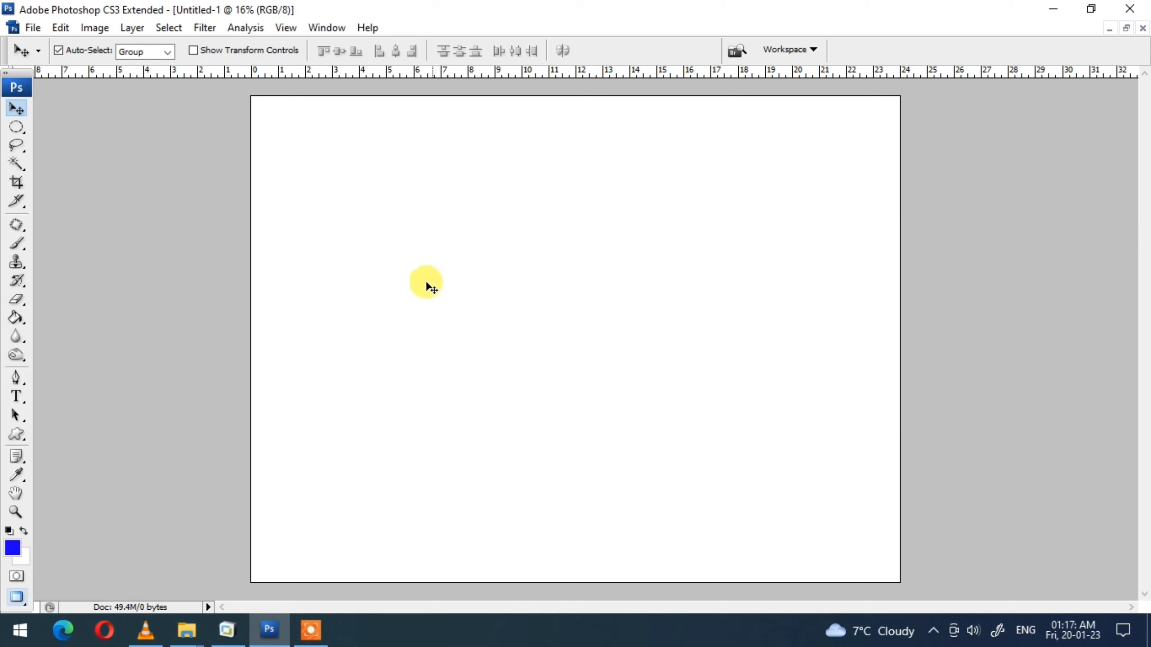
{"action": "key", "text": "g"}
{"action": "left_click", "coordinate": [406, 284]}
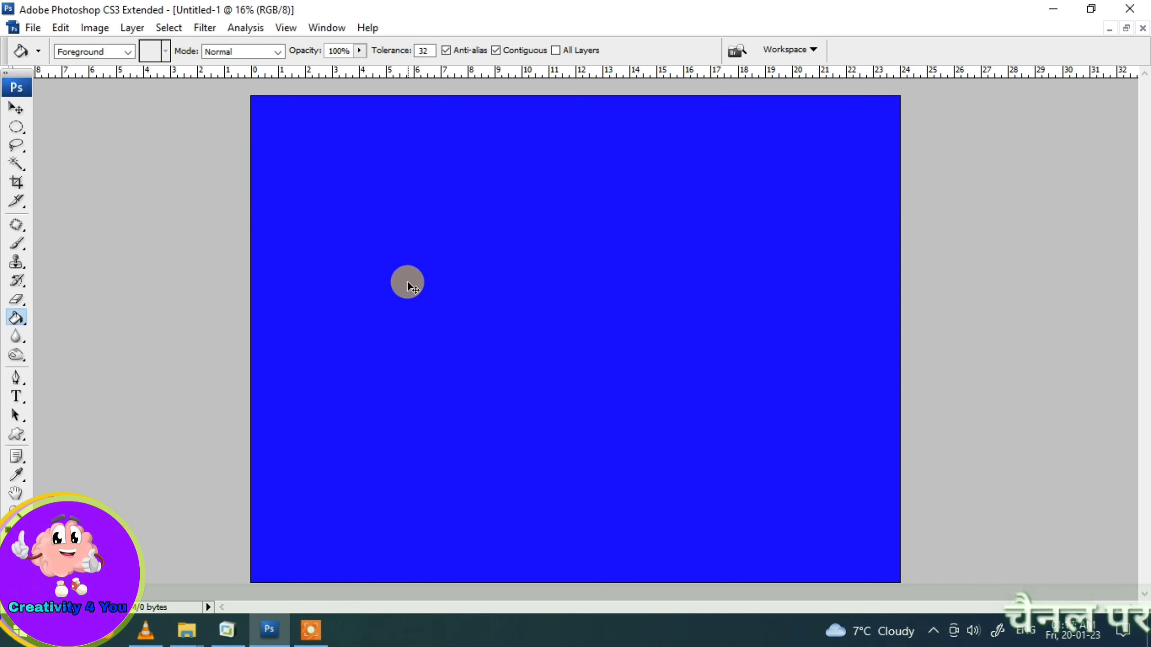
- Lighten the blue fill to pale lavender with Hue/Saturation Lightness +66
{"action": "key", "text": "ctrl+u"}
{"action": "mouse_move", "coordinate": [903, 540]}
{"action": "left_mouse_down"}
{"action": "mouse_move", "coordinate": [922, 541]}
{"action": "mouse_move", "coordinate": [913, 542]}
{"action": "left_mouse_up"}
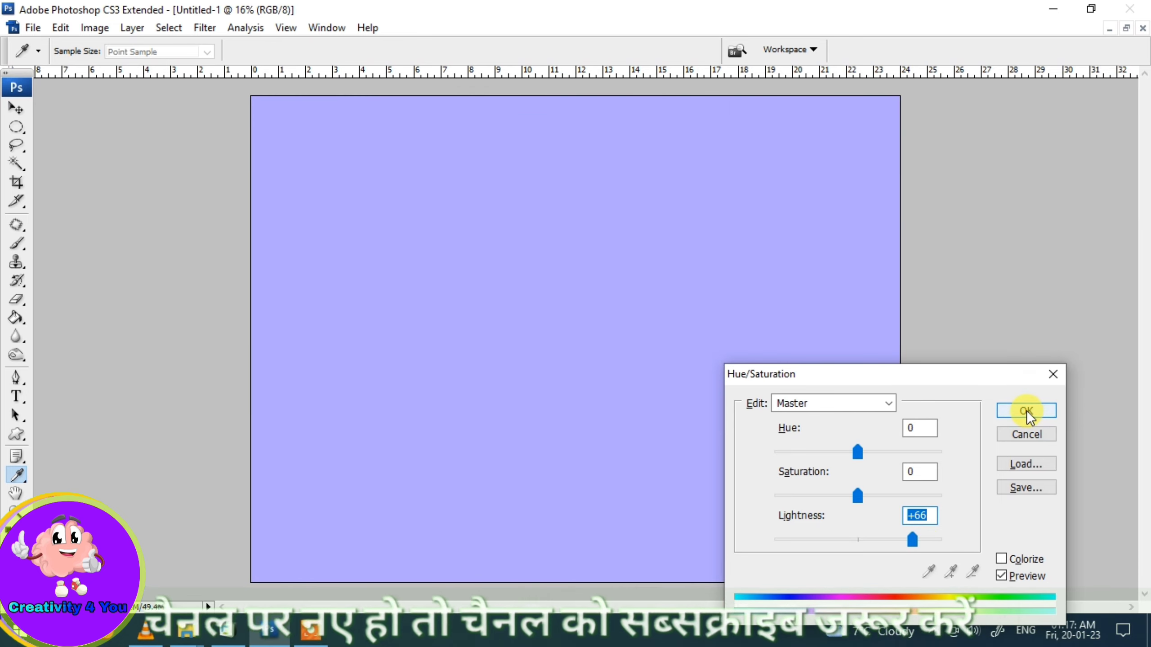
{"action": "left_click", "coordinate": [1027, 411]}
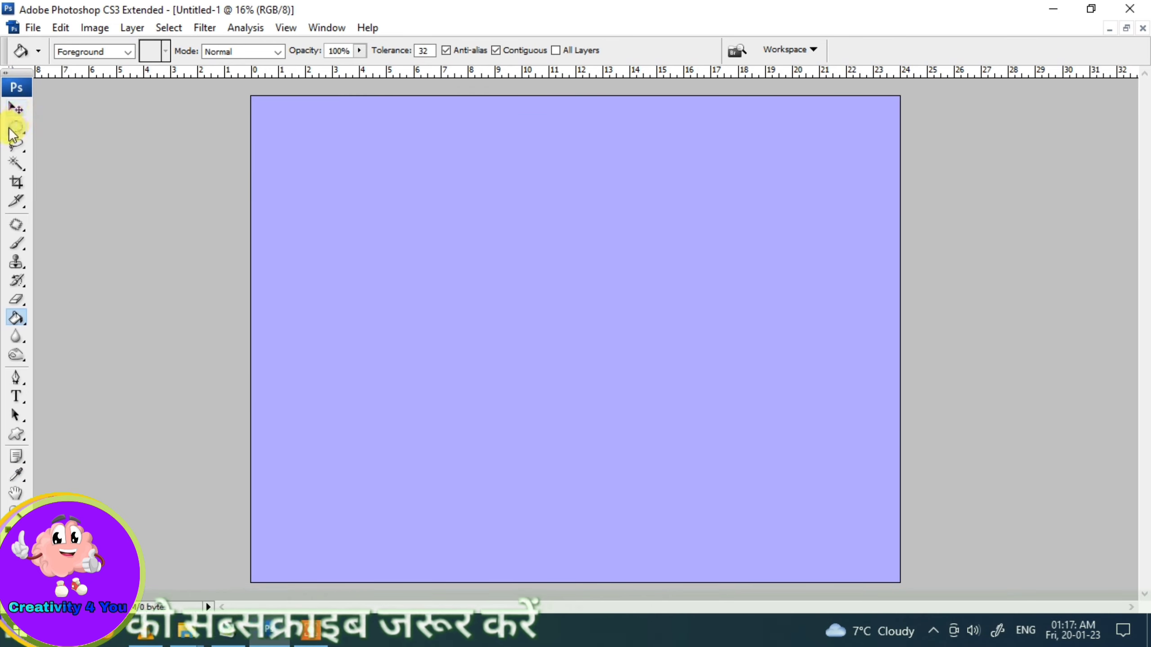
{"action": "key", "text": "u"}
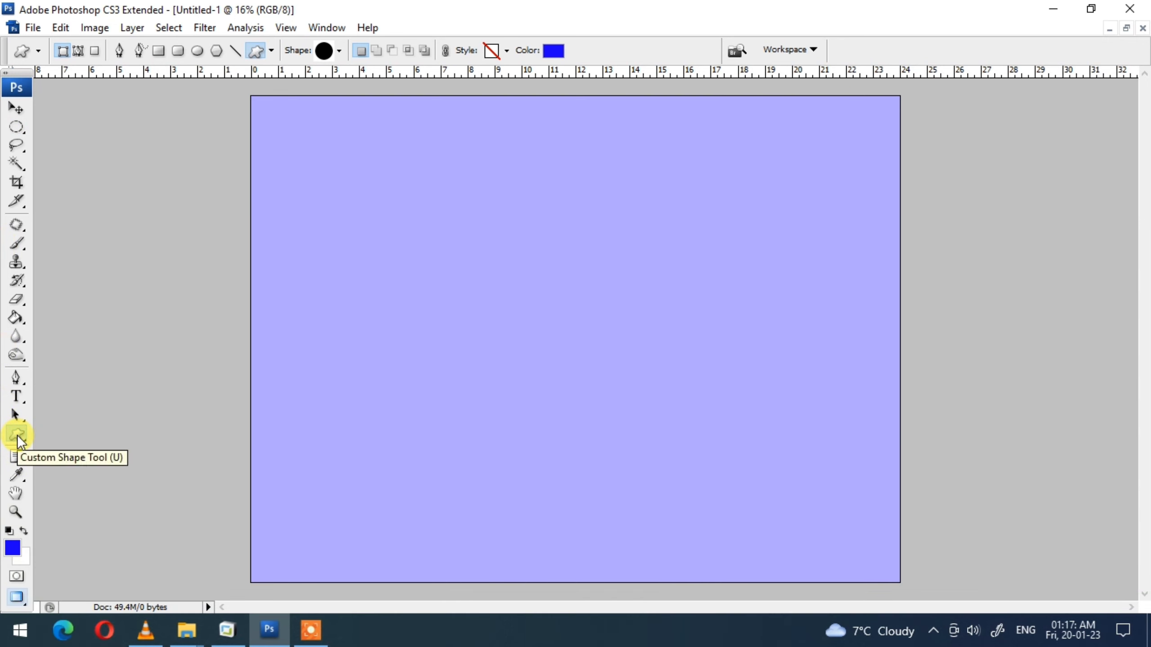
- Draw a solid blue circle, Shape 1, near the top-left with the Ellipse Tool and nudge it down-right
{"action": "right_click", "coordinate": [17, 436]}
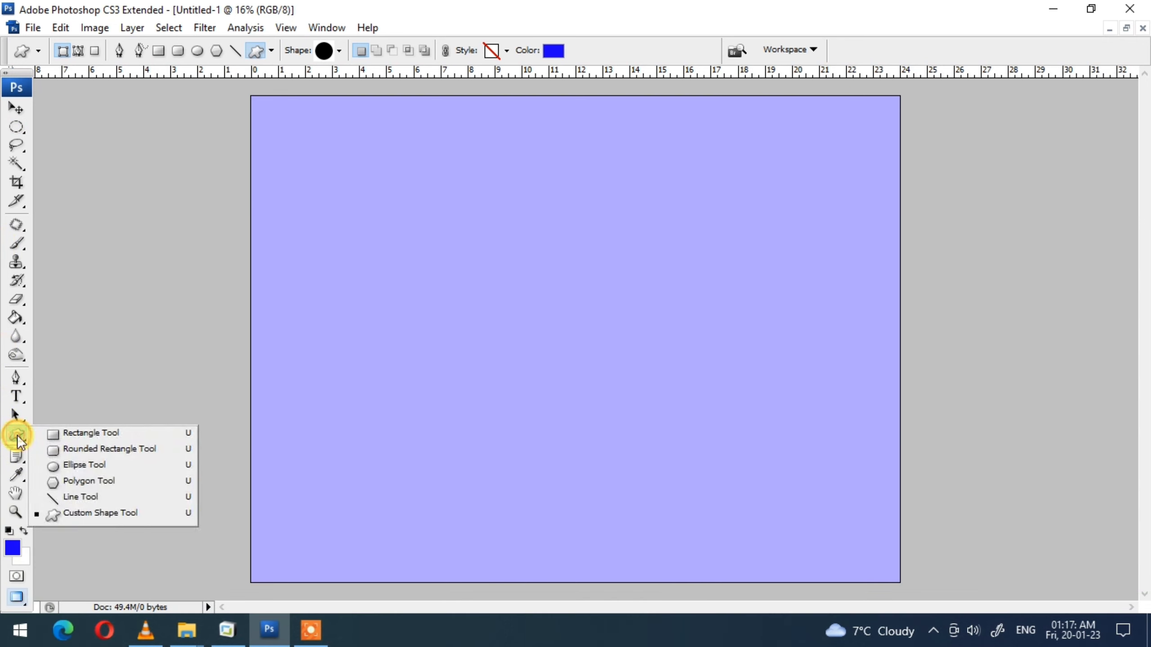
{"action": "left_click", "coordinate": [75, 468]}
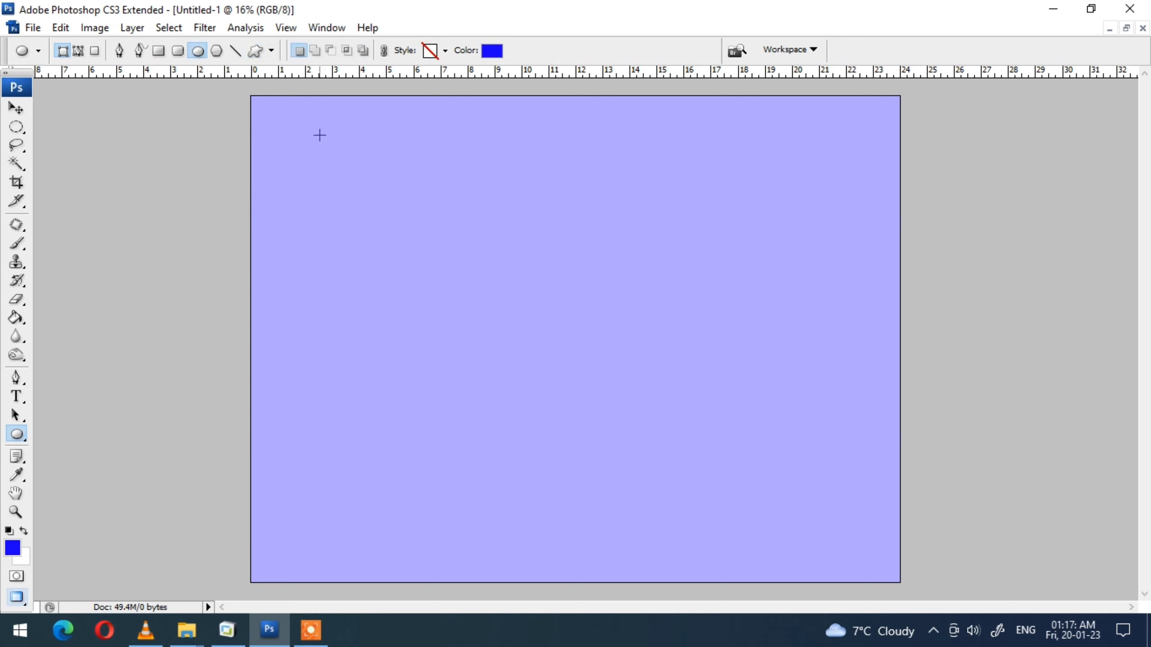
{"action": "left_click_drag", "start_coordinate": [279, 137], "coordinate": [443, 305]}
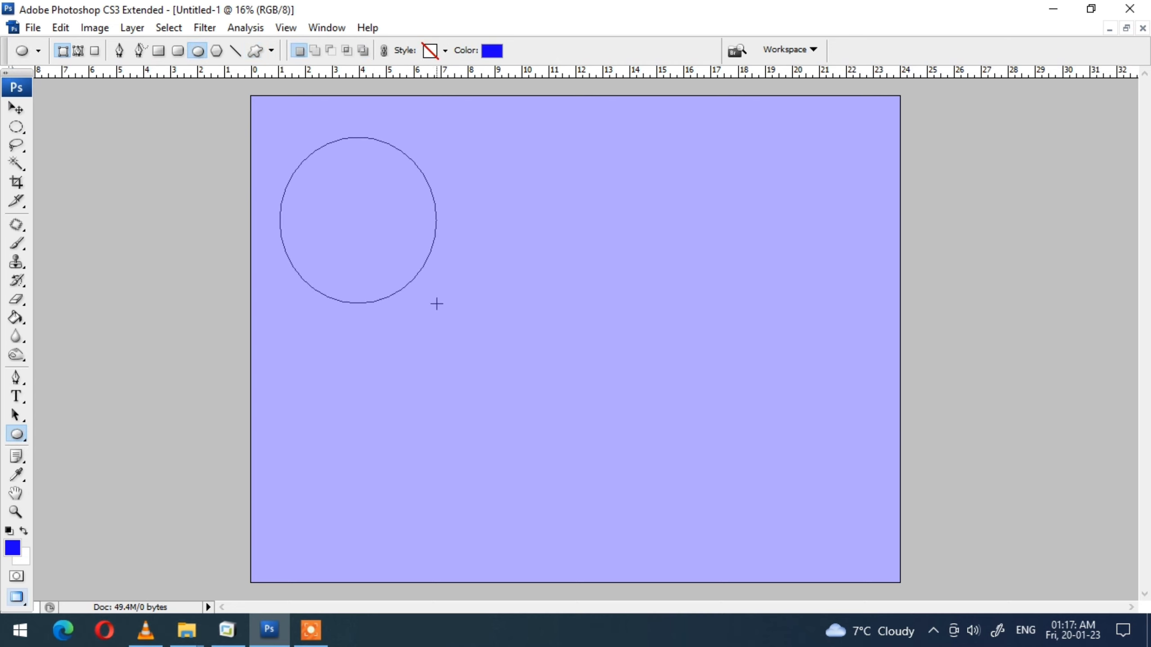
{"action": "key", "text": "v"}
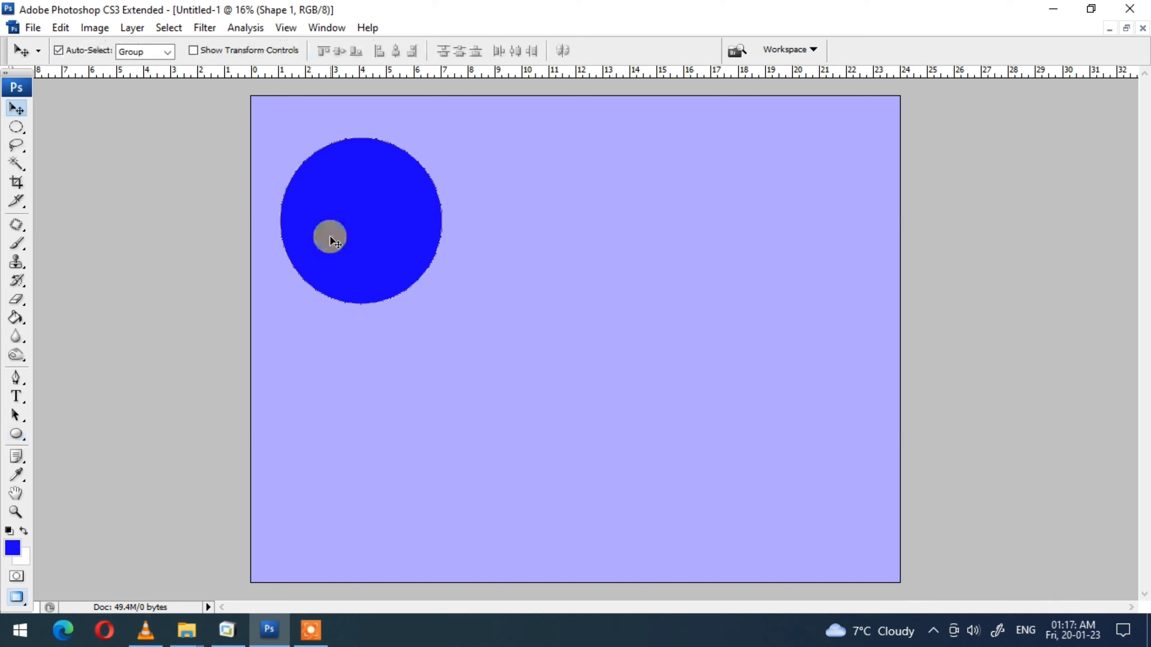
{"action": "left_click_drag", "start_coordinate": [329, 236], "coordinate": [384, 248]}
{"action": "left_click", "coordinate": [349, 214]}
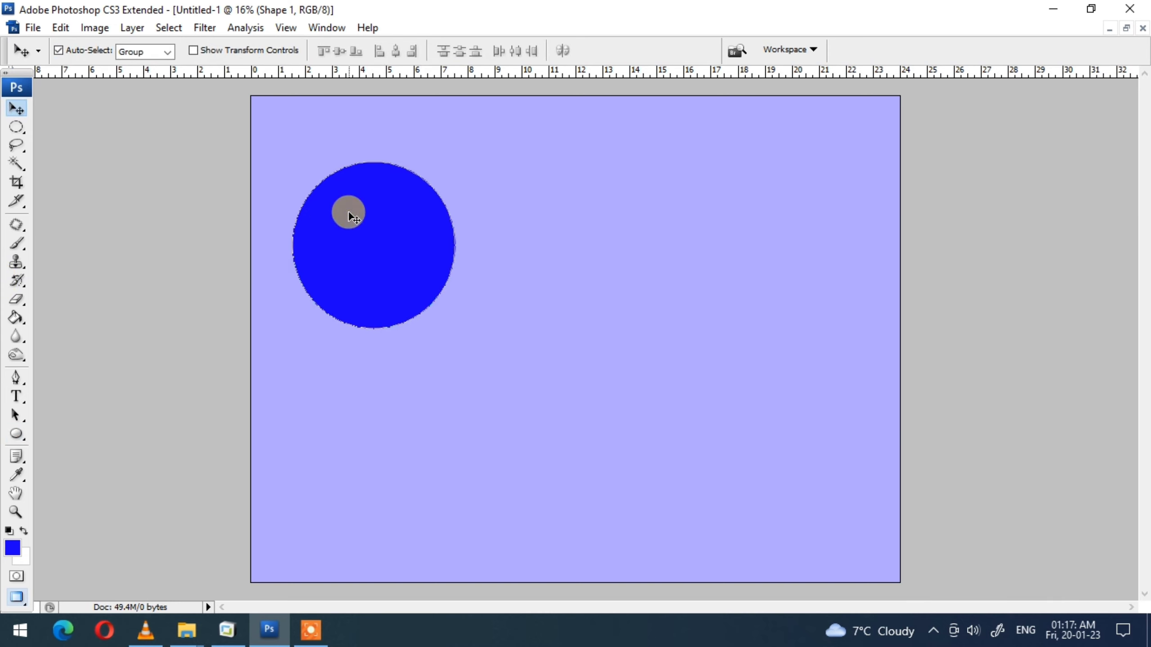
- Add a white 13 px Stroke layer style around the blue circle
{"action": "left_click", "coordinate": [129, 29]}
{"action": "left_click", "coordinate": [153, 120]}
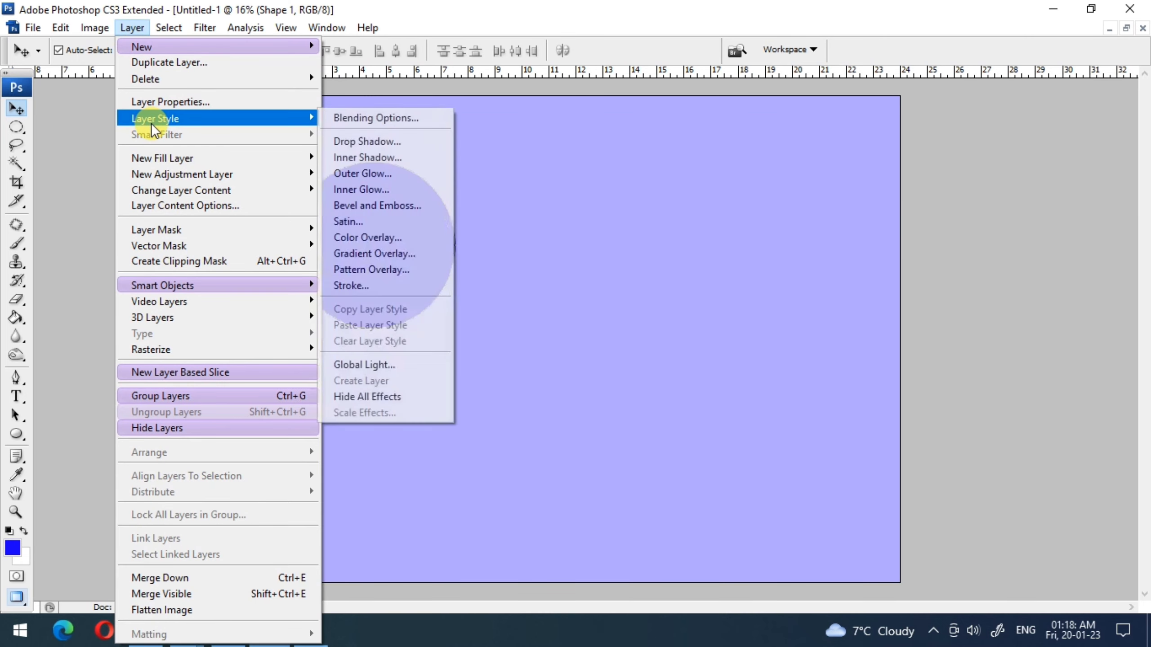
{"action": "left_click", "coordinate": [351, 288]}
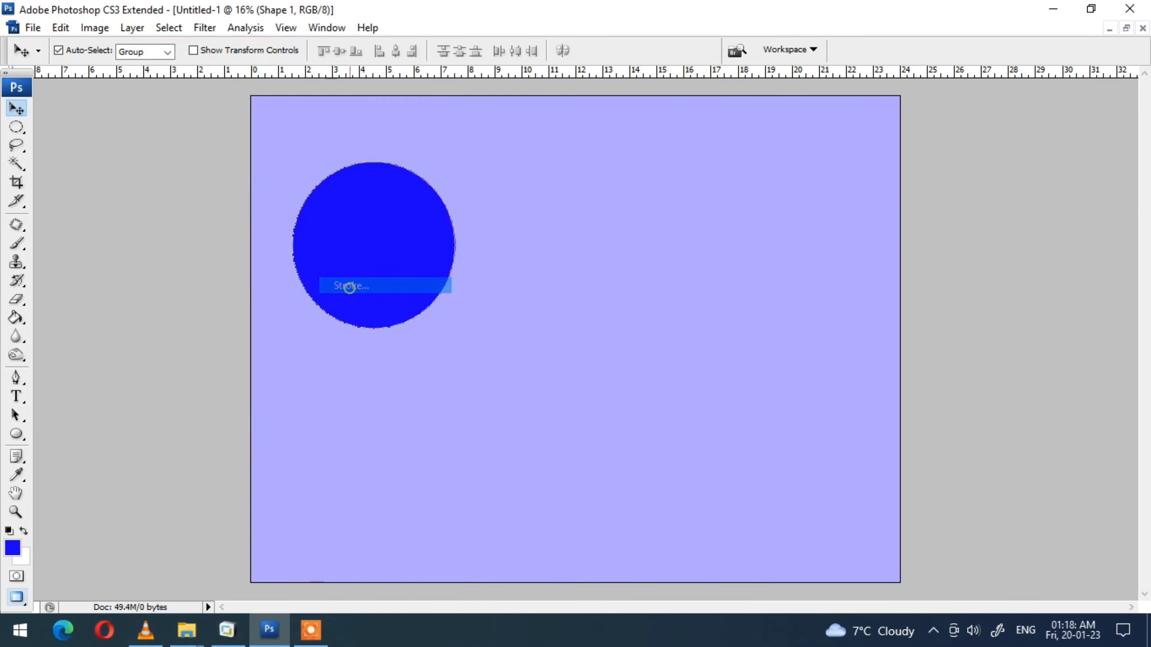
{"action": "left_click", "coordinate": [813, 404]}
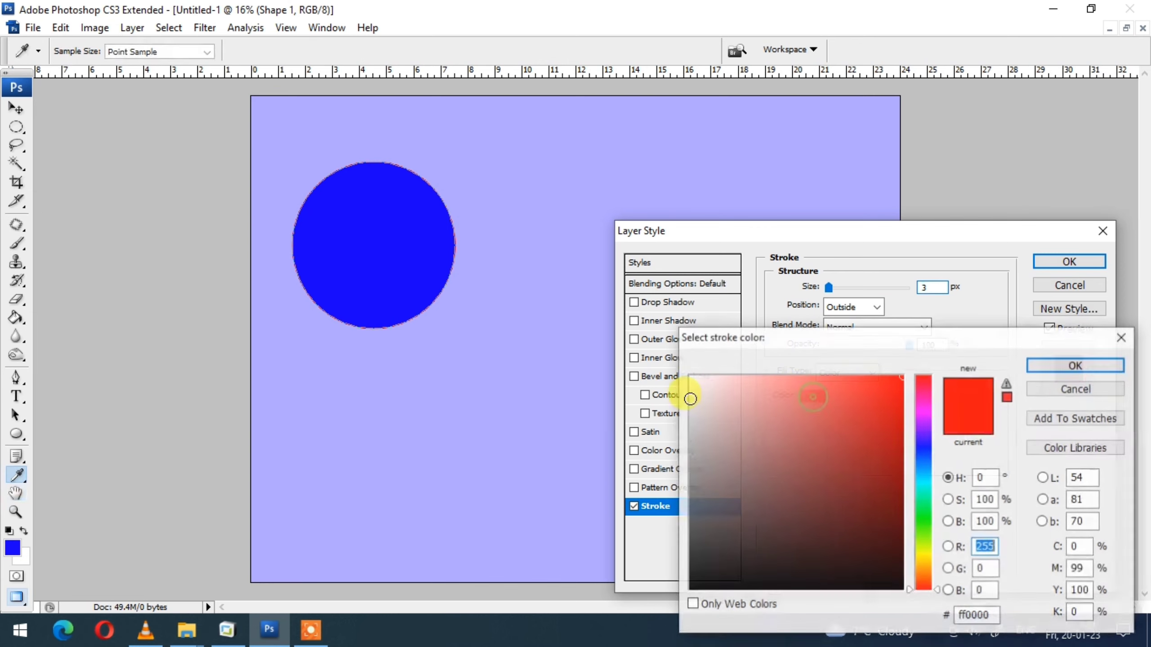
{"action": "left_click", "coordinate": [690, 376]}
{"action": "left_click", "coordinate": [1070, 374]}
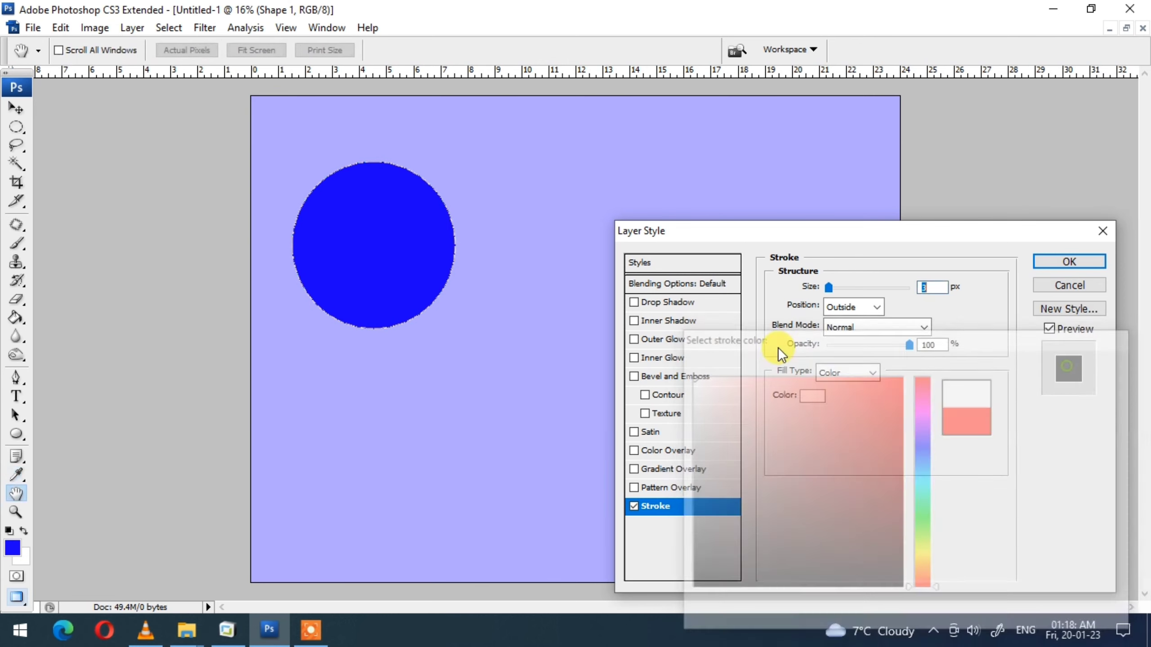
{"action": "left_click_drag", "start_coordinate": [828, 287], "coordinate": [836, 290]}
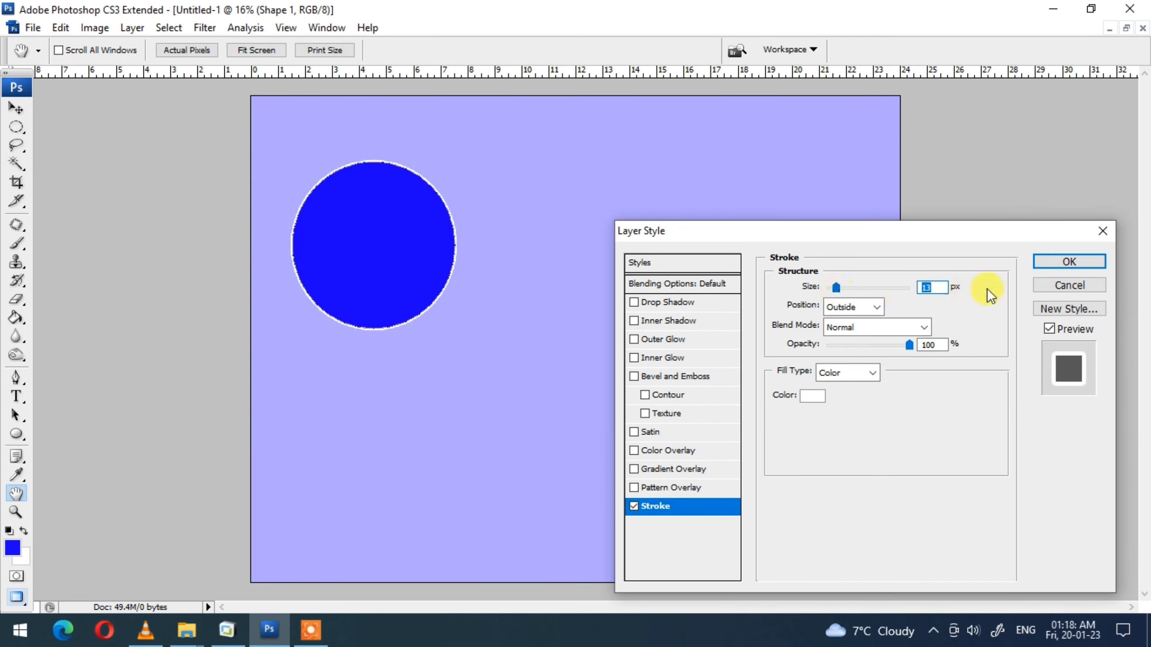
{"action": "left_click", "coordinate": [1060, 263]}
- Free Transform the circle into a slightly wider oval
{"action": "key", "text": "v"}
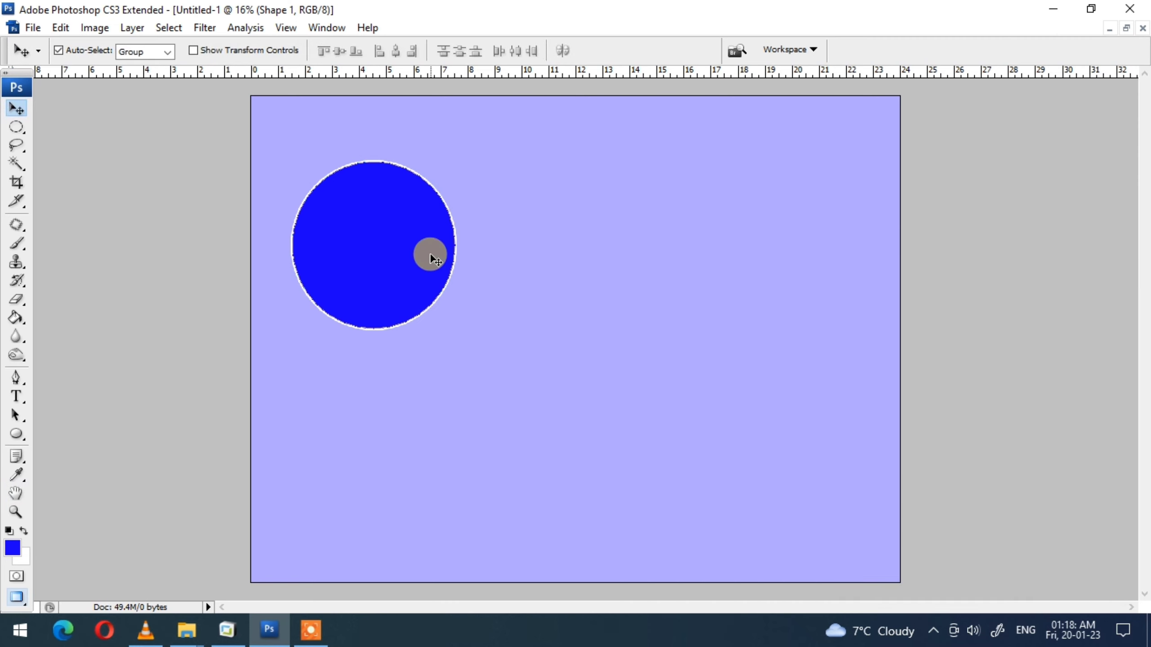
{"action": "key", "text": "ctrl+t"}
{"action": "mouse_move", "coordinate": [455, 329]}
{"action": "left_mouse_down"}
{"action": "mouse_move", "coordinate": [438, 298]}
{"action": "mouse_move", "coordinate": [462, 321]}
{"action": "left_mouse_up"}
- Move the circle top-left, Alt-drag two copies below it, and select all three layers
{"action": "double_click", "coordinate": [428, 271]}
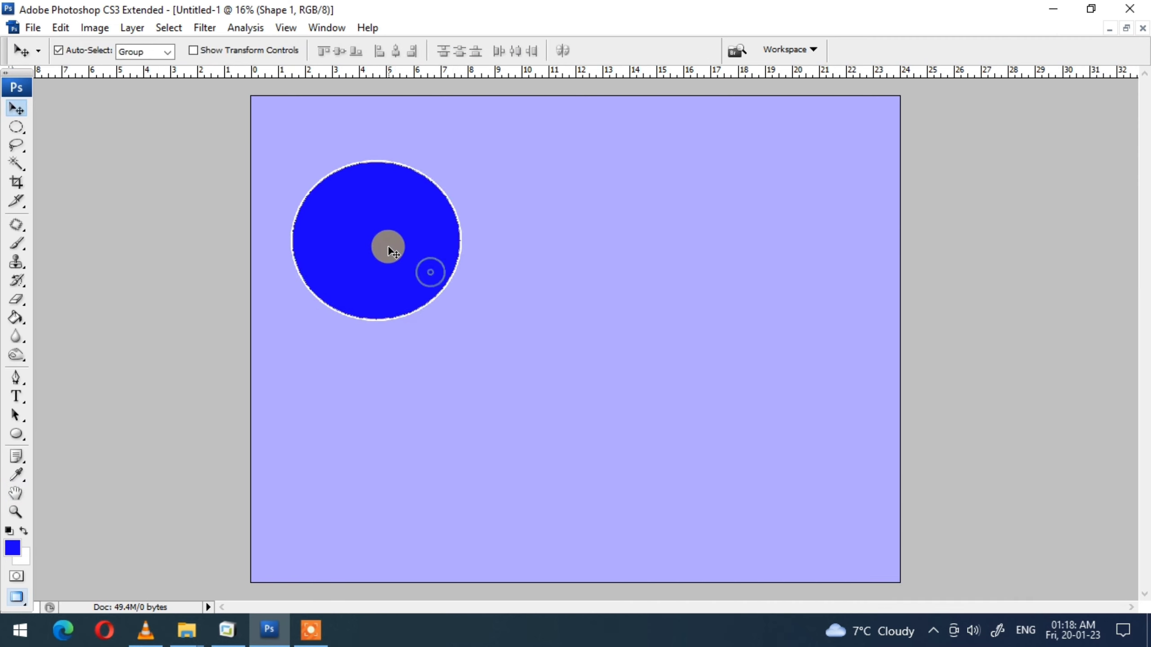
{"action": "mouse_move", "coordinate": [389, 237]}
{"action": "left_mouse_down"}
{"action": "mouse_move", "coordinate": [367, 202]}
{"action": "mouse_move", "coordinate": [805, 141]}
{"action": "left_mouse_up"}
{"action": "key", "text": "F7"}
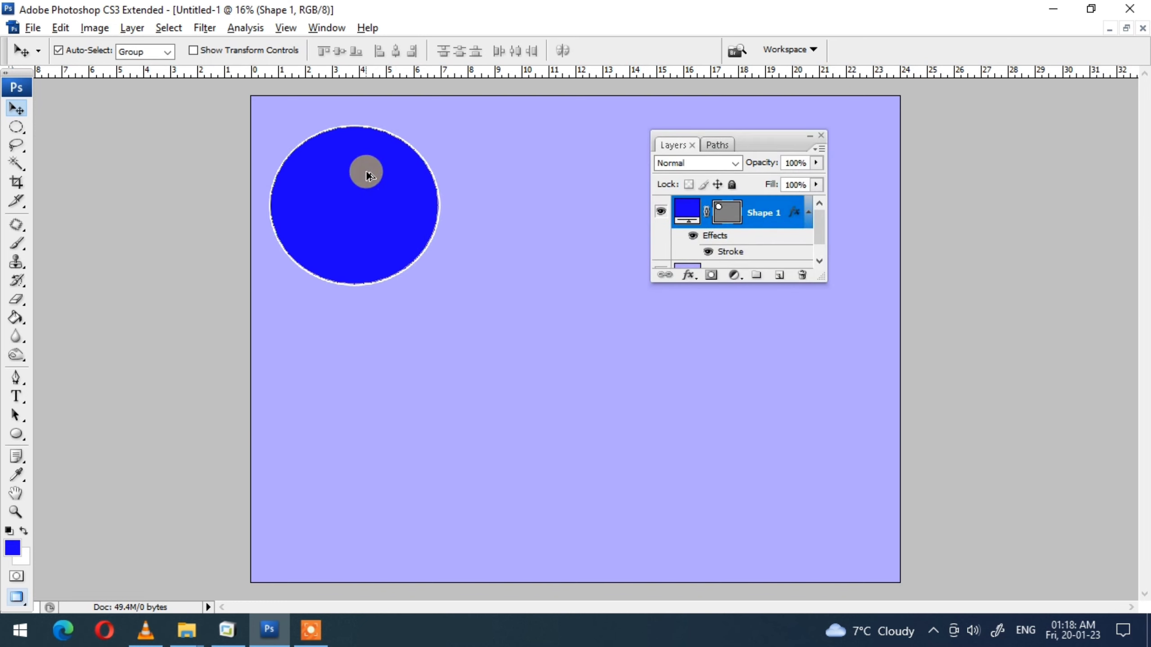
{"action": "mouse_move", "coordinate": [366, 187]}
{"action": "left_mouse_down"}
{"action": "mouse_move", "coordinate": [356, 348]}
{"action": "mouse_move", "coordinate": [366, 526]}
{"action": "left_mouse_up"}
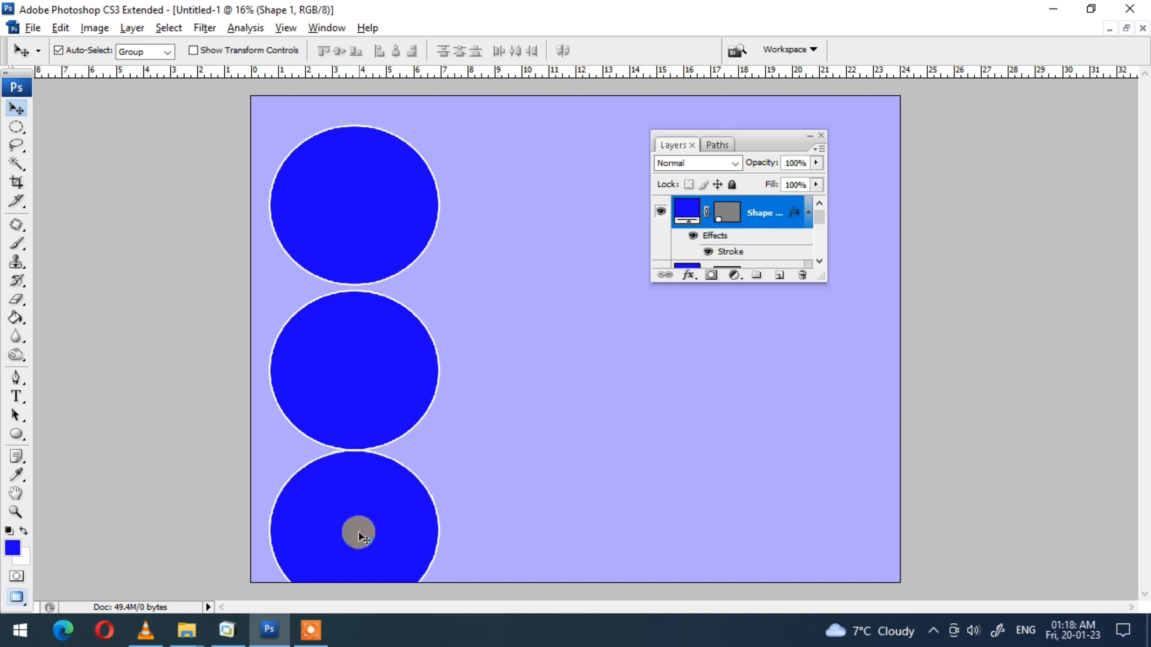
{"action": "left_click_drag", "start_coordinate": [362, 531], "coordinate": [368, 536]}
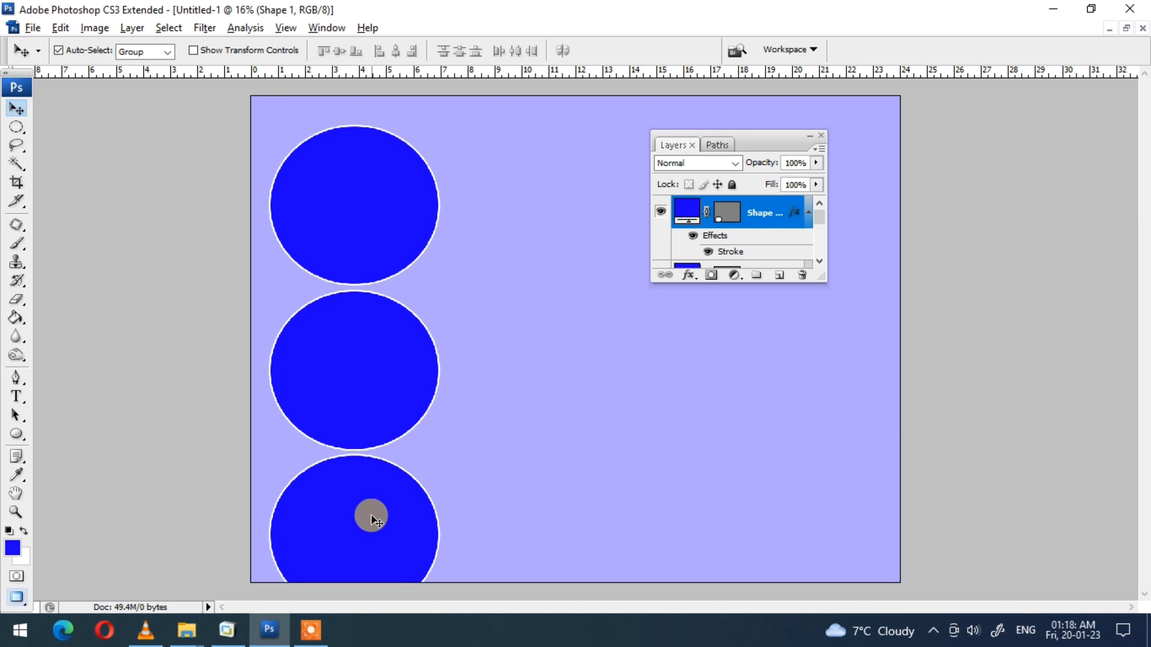
{"action": "left_click", "coordinate": [369, 380], "text": "shift"}
{"action": "left_click", "coordinate": [348, 230], "text": "shift"}
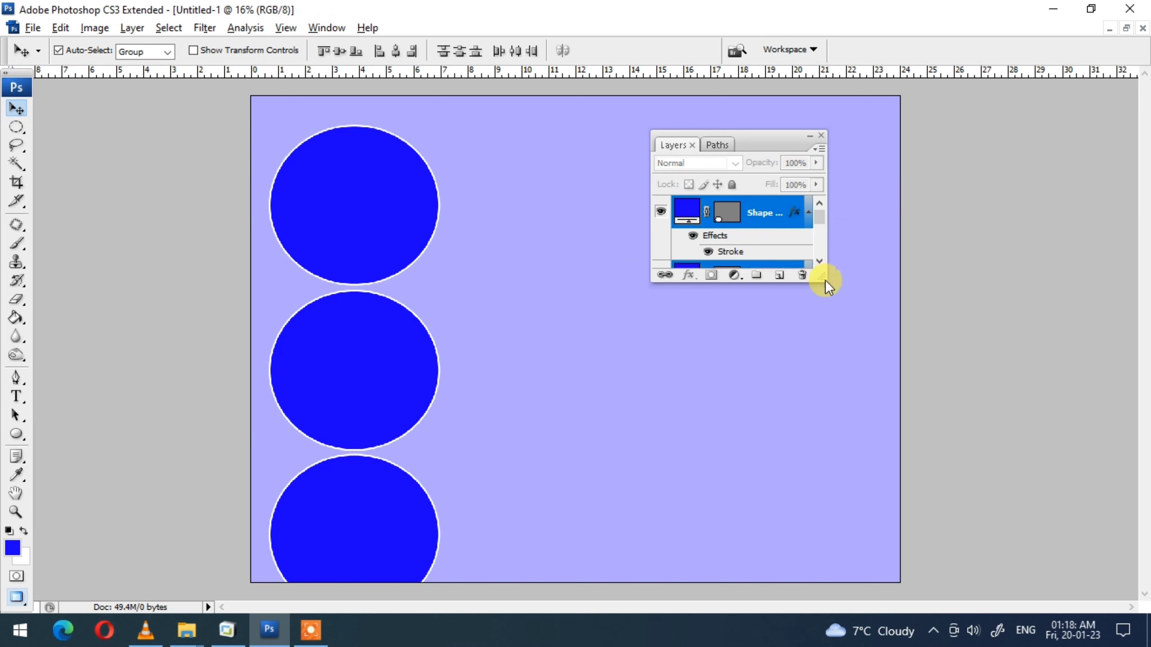
{"action": "left_click_drag", "start_coordinate": [826, 280], "coordinate": [907, 470]}
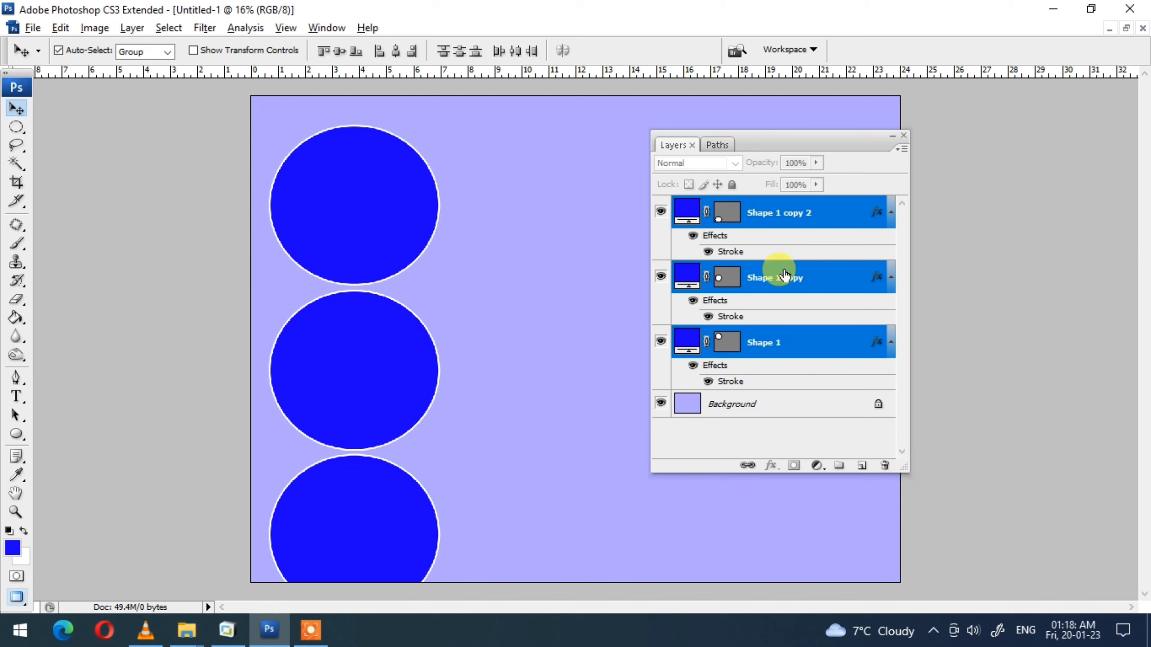
- Scale the three circles together to 88.3% and merge them into Shape 1 copy 2
{"action": "left_click_drag", "start_coordinate": [785, 307], "coordinate": [406, 336]}
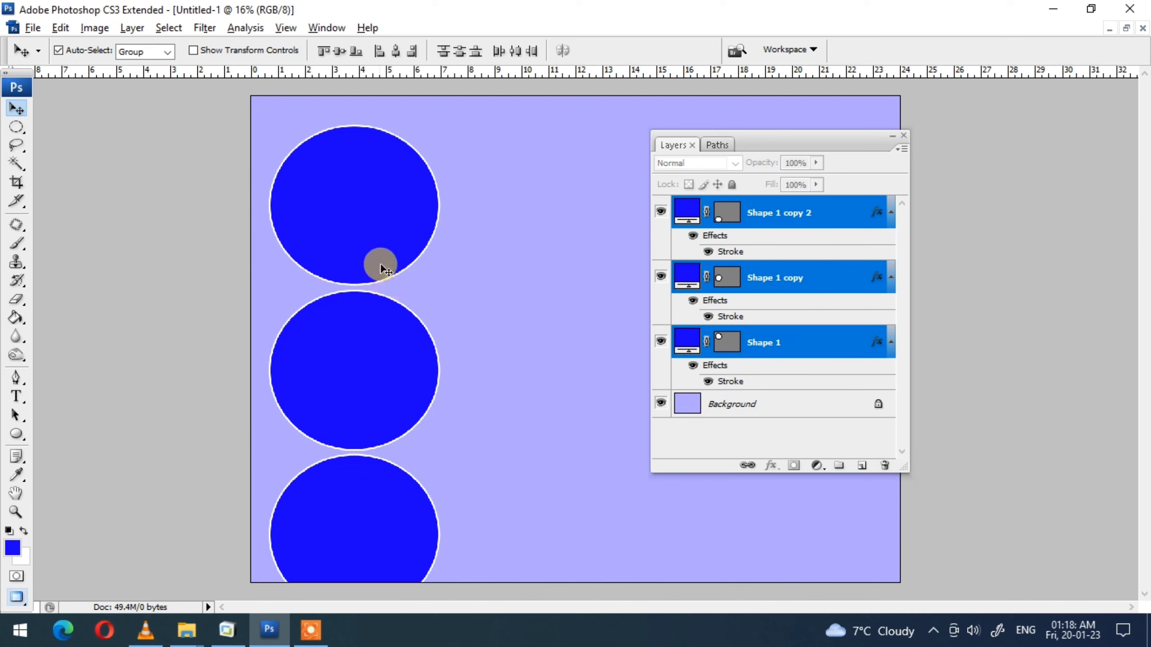
{"action": "key", "text": "ctrl+t"}
{"action": "left_click_drag", "start_coordinate": [441, 122], "coordinate": [426, 150]}
{"action": "left_click_drag", "start_coordinate": [367, 234], "coordinate": [360, 209]}
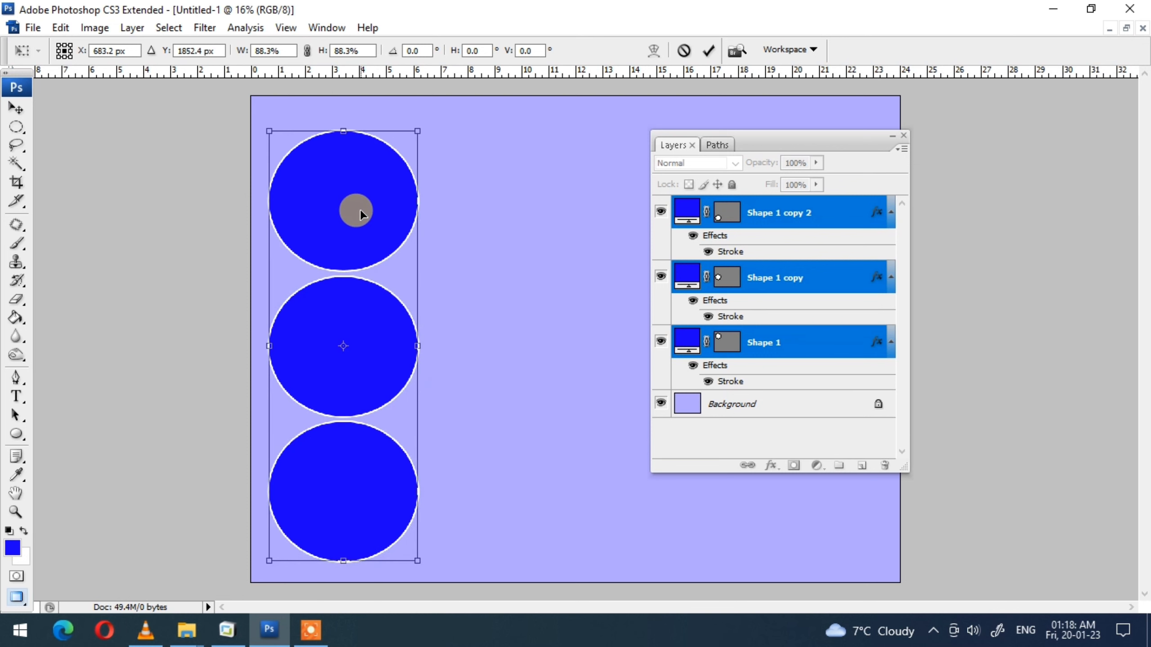
{"action": "key", "text": "Return"}
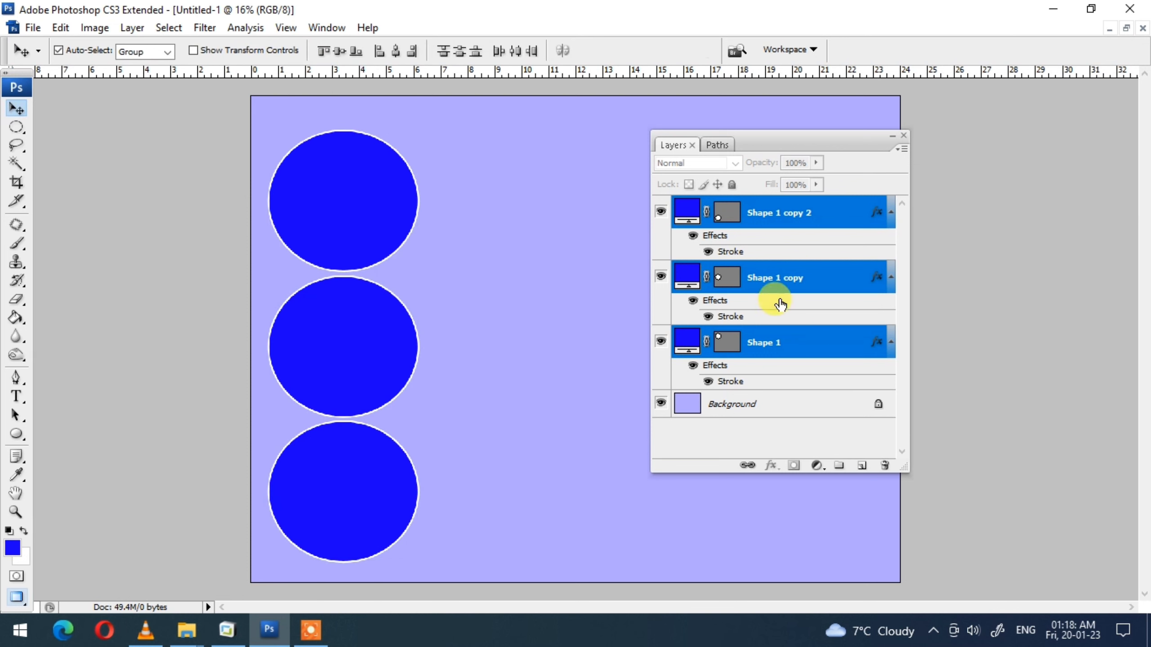
{"action": "right_click", "coordinate": [832, 277]}
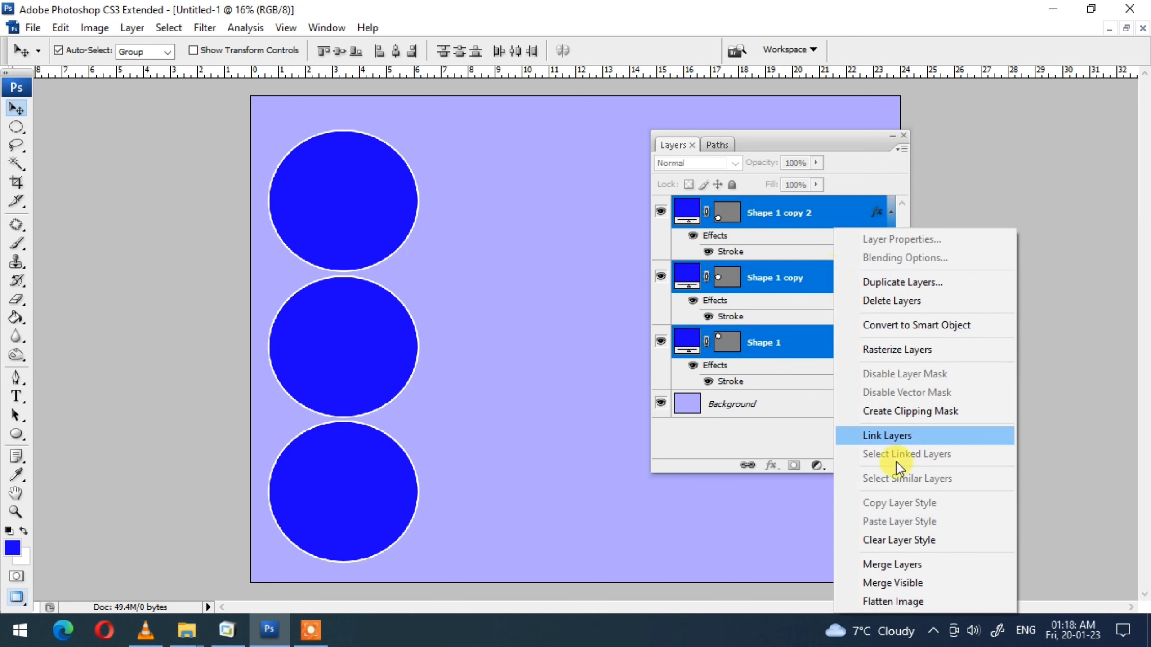
{"action": "left_click", "coordinate": [888, 569]}
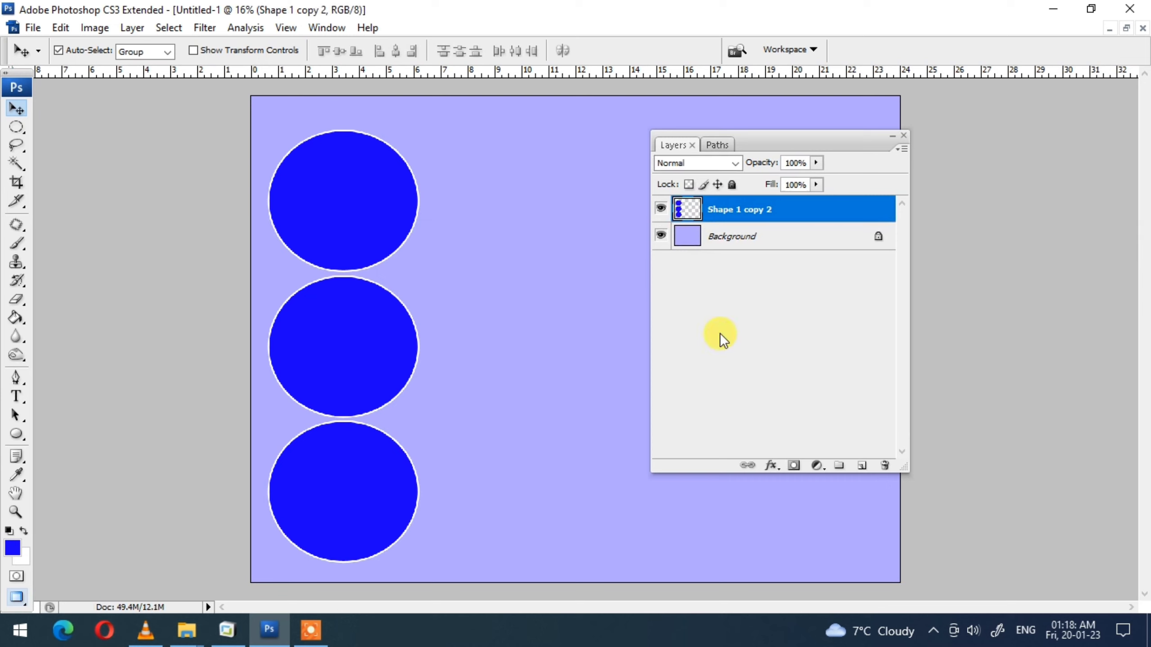
- Reposition the left circle column and Alt-drag a copy, Shape 1 copy 3, to the right side
{"action": "left_click_drag", "start_coordinate": [335, 366], "coordinate": [370, 381]}
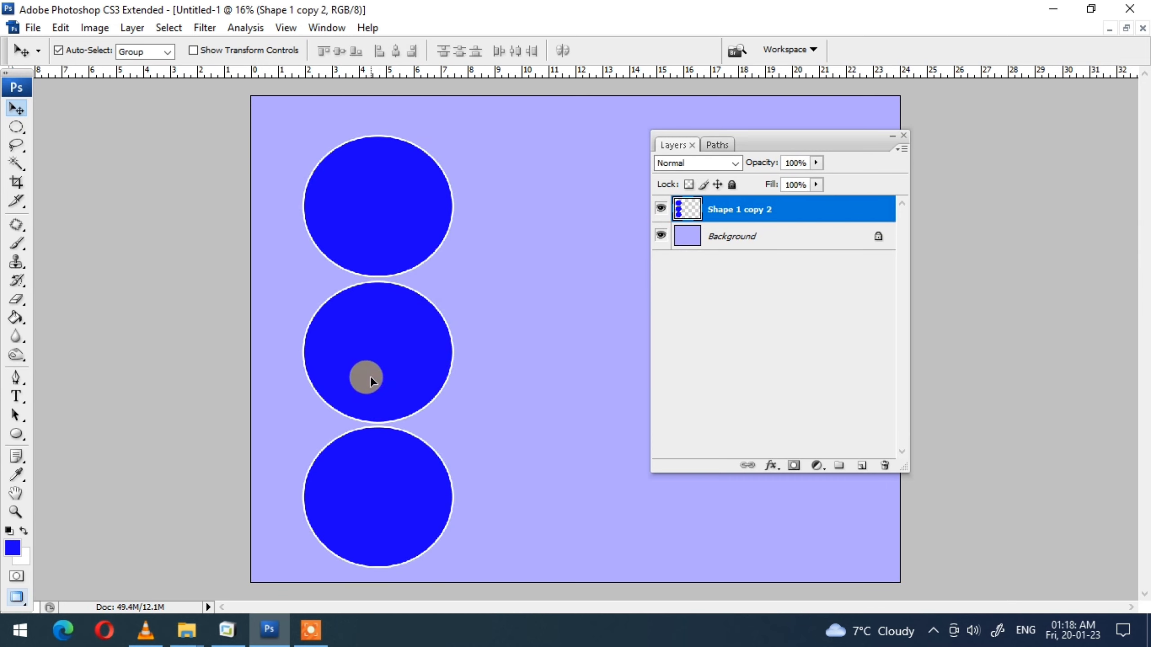
{"action": "left_click_drag", "start_coordinate": [791, 148], "coordinate": [1074, 165]}
{"action": "mouse_move", "coordinate": [374, 365]}
{"action": "left_mouse_down"}
{"action": "mouse_move", "coordinate": [347, 349]}
{"action": "mouse_move", "coordinate": [343, 359]}
{"action": "left_mouse_up"}
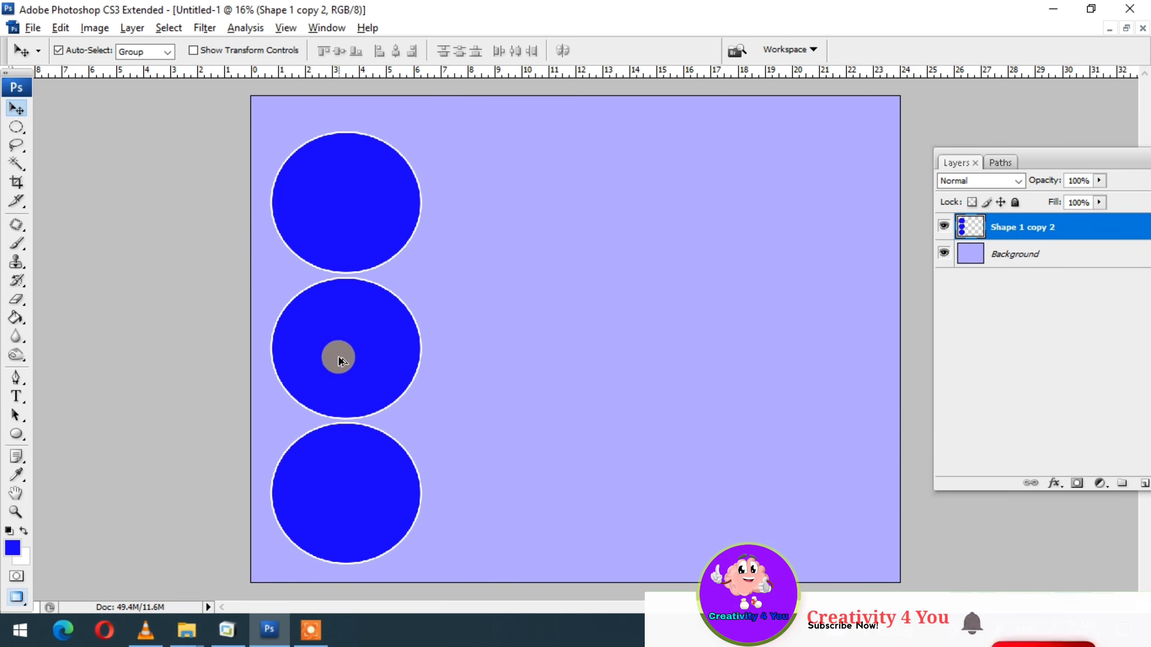
{"action": "mouse_move", "coordinate": [338, 361]}
{"action": "left_mouse_down"}
{"action": "mouse_move", "coordinate": [794, 356]}
{"action": "mouse_move", "coordinate": [326, 361]}
{"action": "left_mouse_up"}
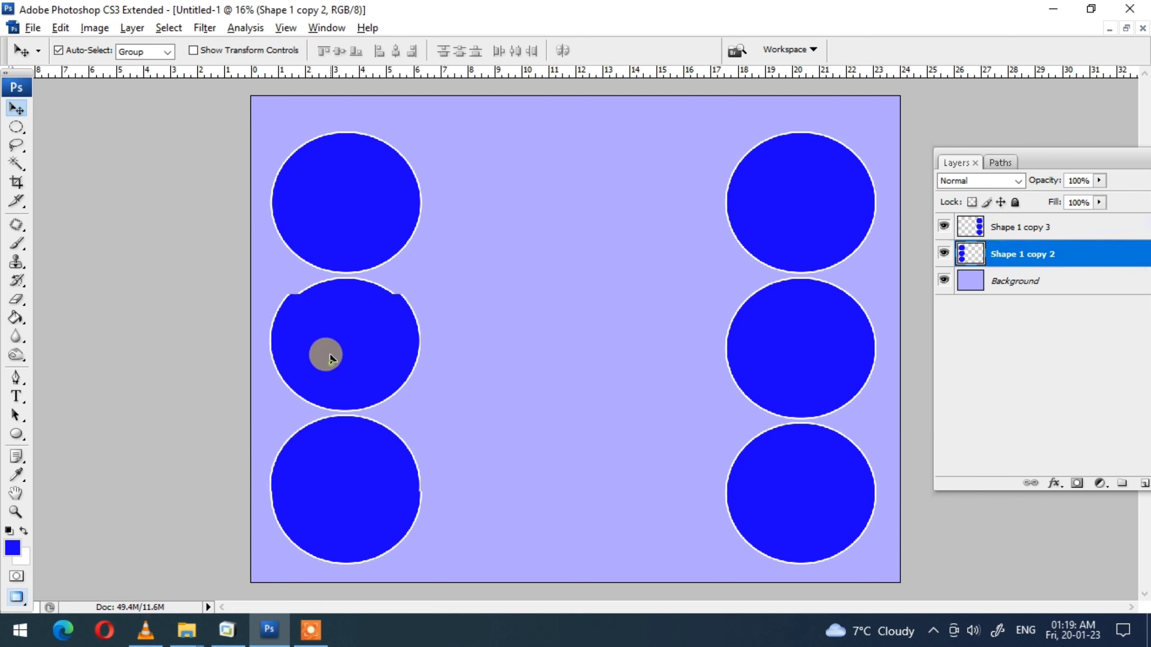
- Nudge the right and left circle columns a few pixels so they line up
{"action": "left_click", "coordinate": [802, 334]}
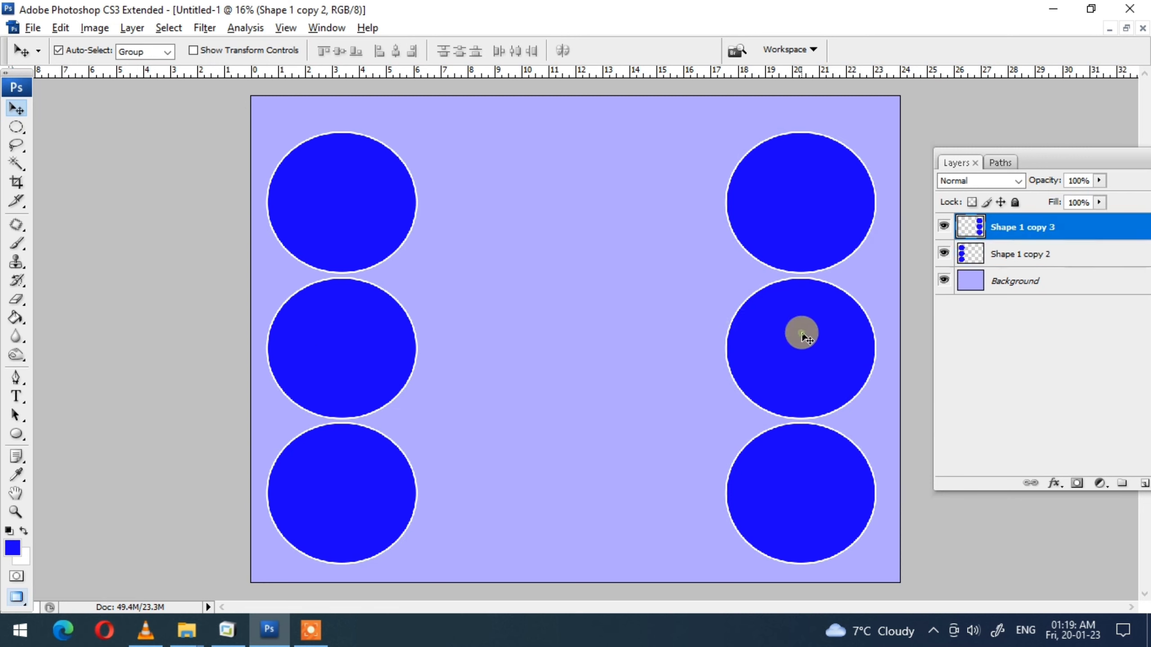
{"action": "left_click_drag", "start_coordinate": [748, 315], "coordinate": [751, 314]}
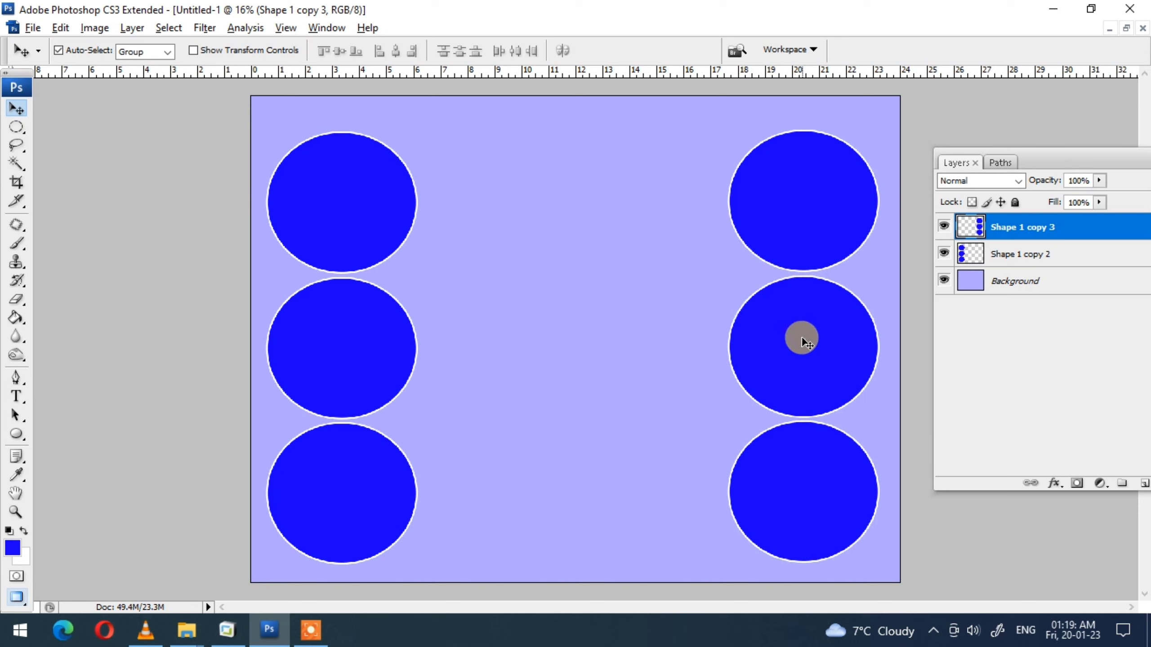
{"action": "left_click_drag", "start_coordinate": [773, 334], "coordinate": [774, 334]}
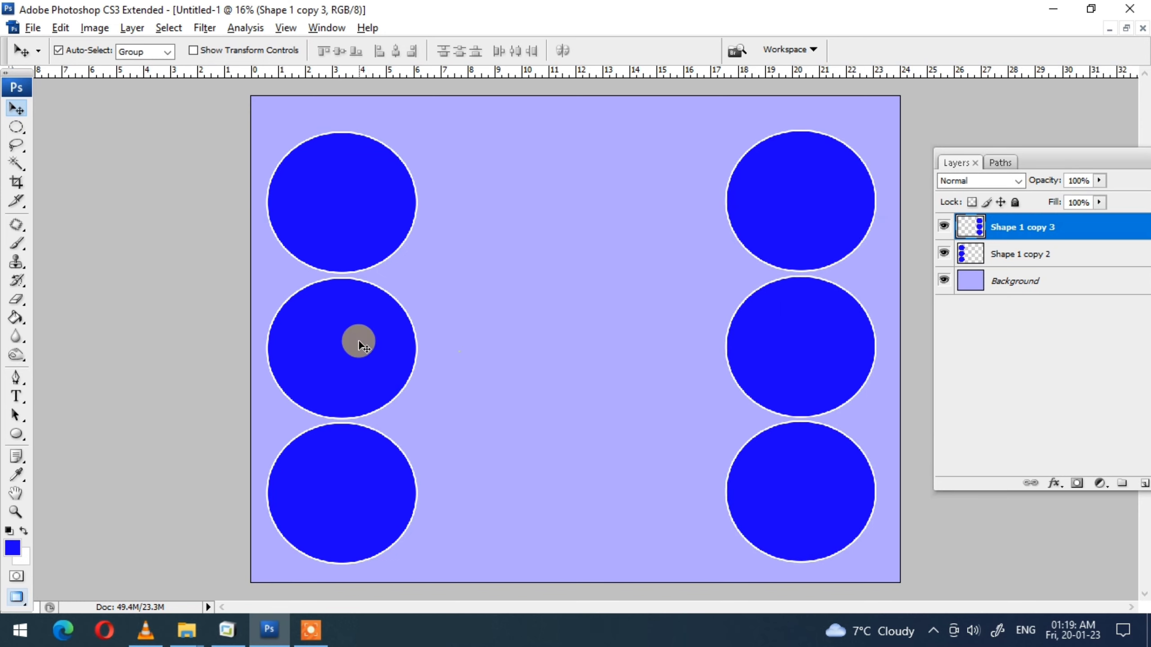
{"action": "left_click_drag", "start_coordinate": [358, 345], "coordinate": [360, 345]}
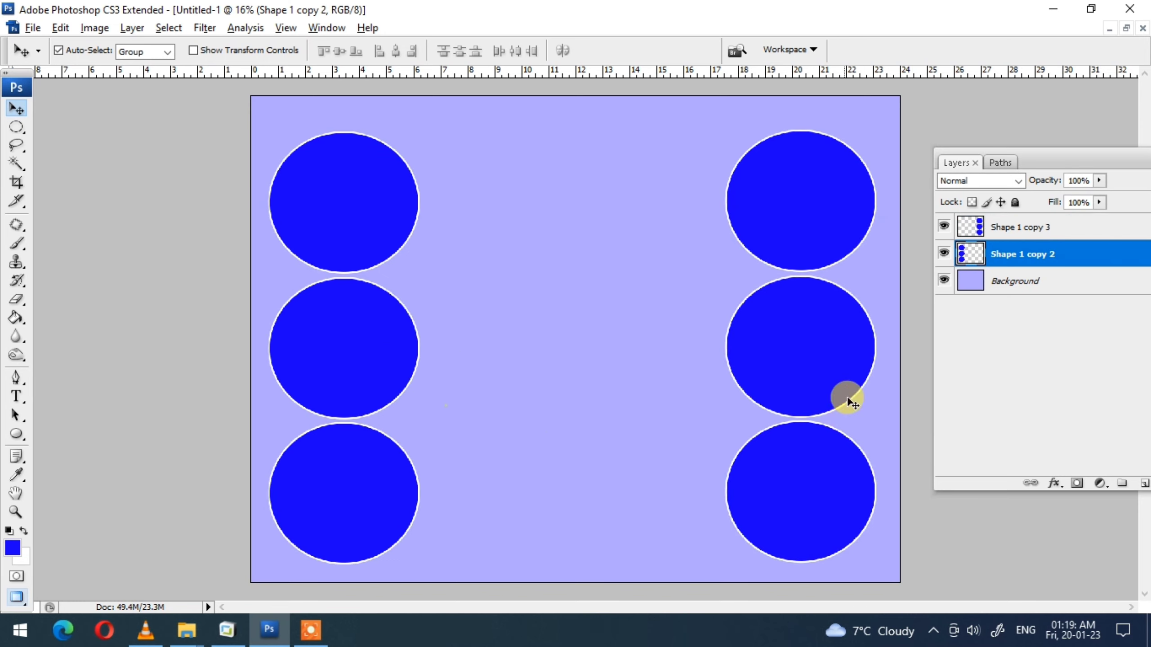
{"action": "left_click", "coordinate": [824, 370]}
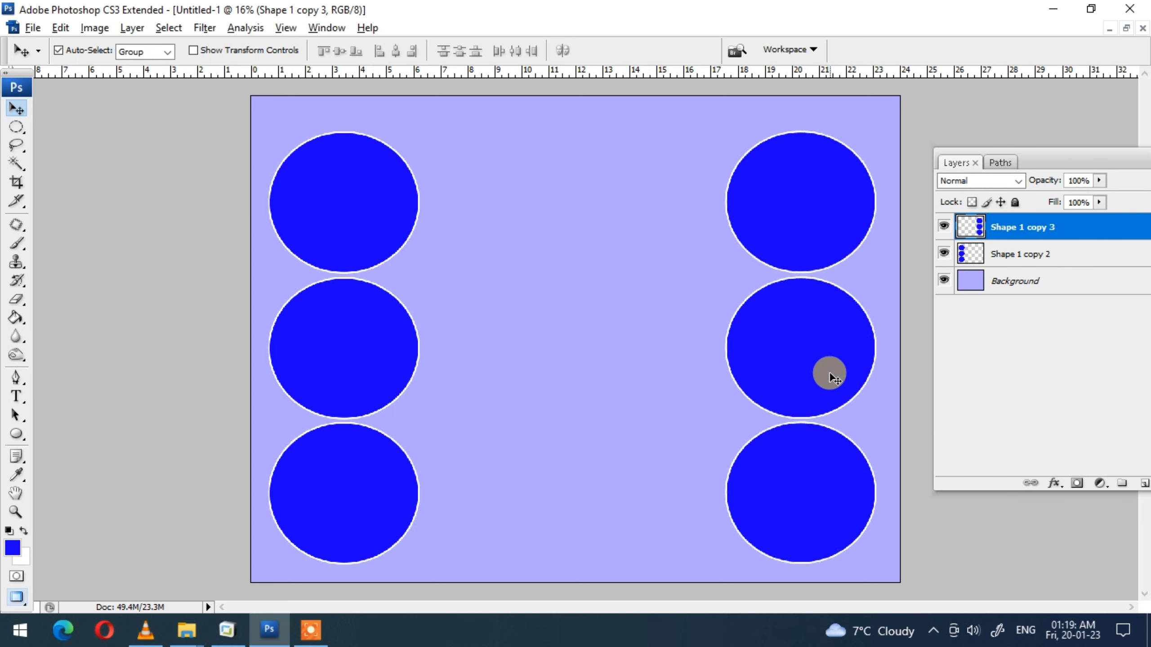
{"action": "key", "text": "alt+Tab"}
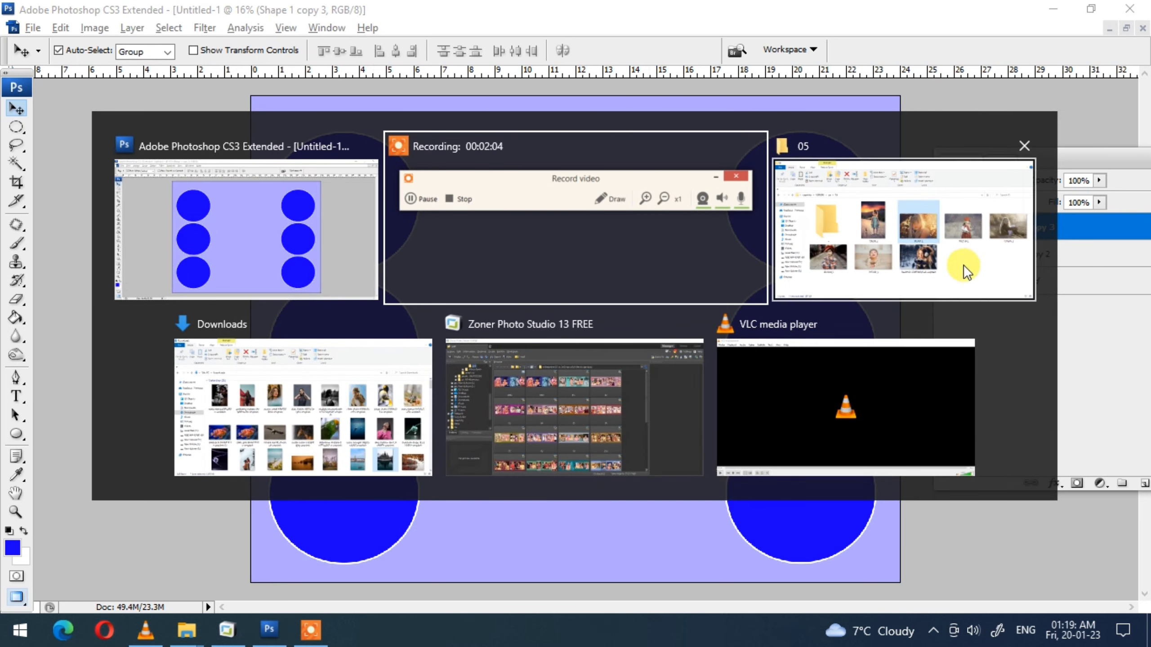
{"action": "left_click", "coordinate": [939, 245]}
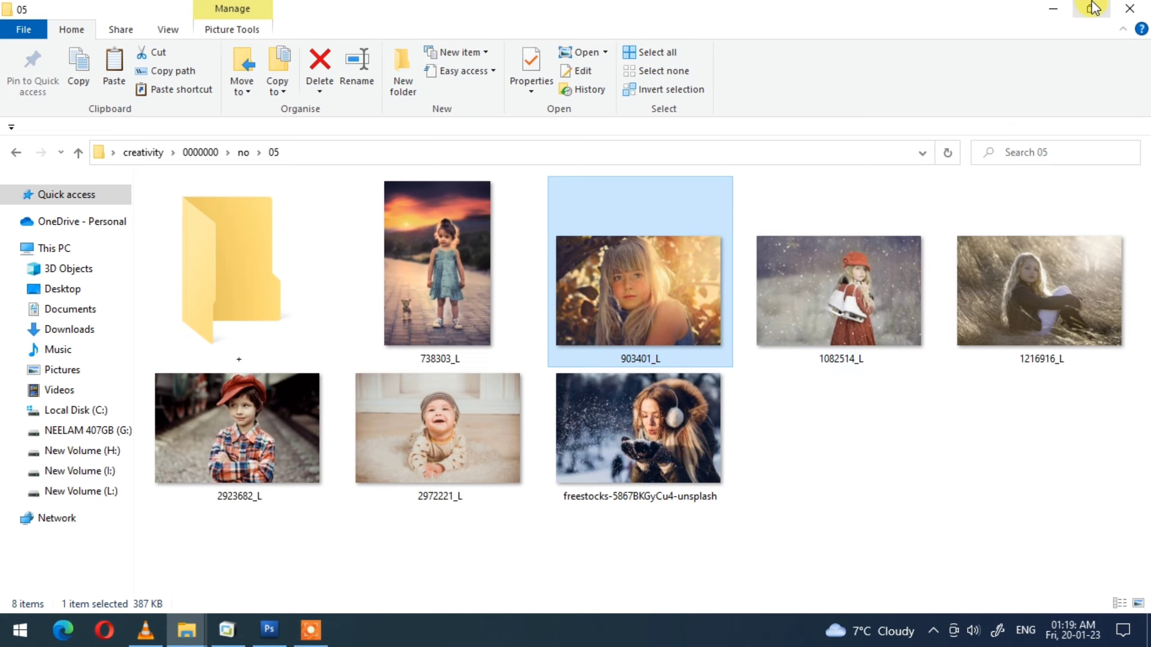
{"action": "left_click", "coordinate": [1091, 8]}
{"action": "left_click_drag", "start_coordinate": [707, 96], "coordinate": [390, 160]}
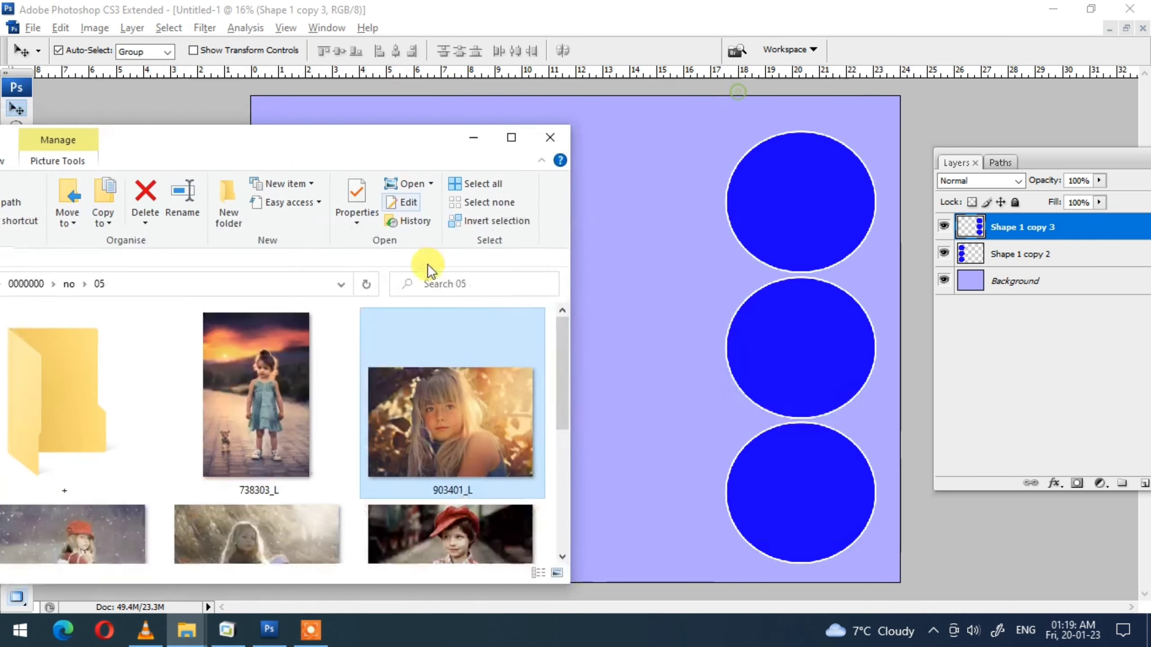
{"action": "left_click_drag", "start_coordinate": [757, 336], "coordinate": [748, 303]}
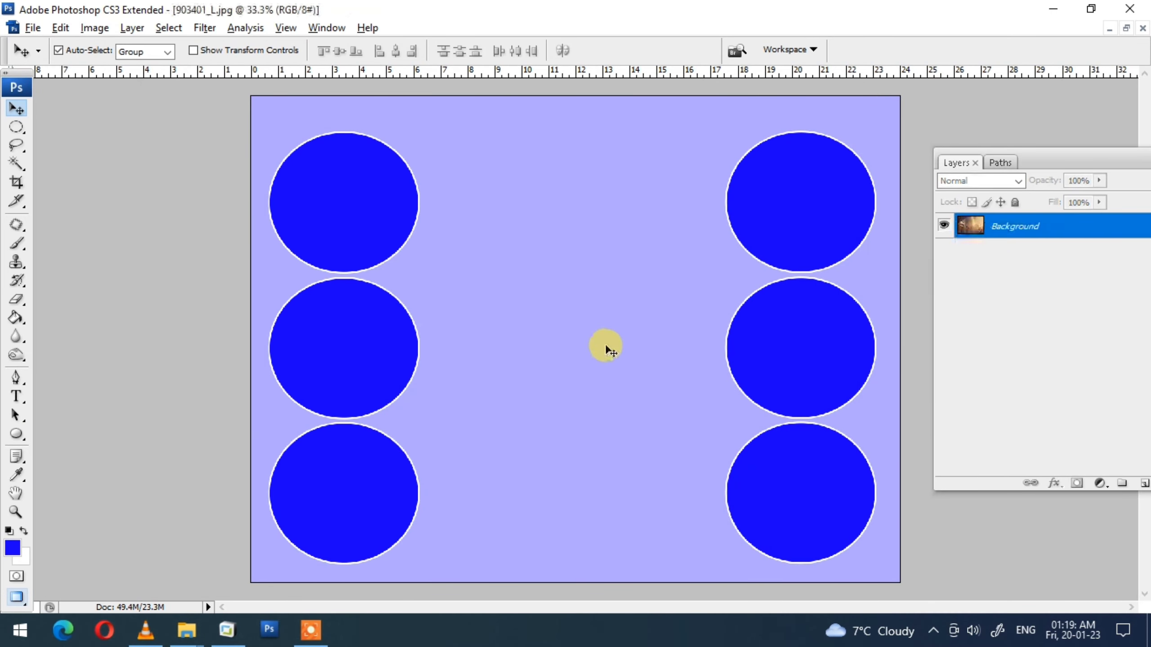
{"action": "key", "text": "z"}
{"action": "right_click", "coordinate": [530, 318]}
{"action": "left_click", "coordinate": [543, 325]}
{"action": "key", "text": "ctrl+w"}
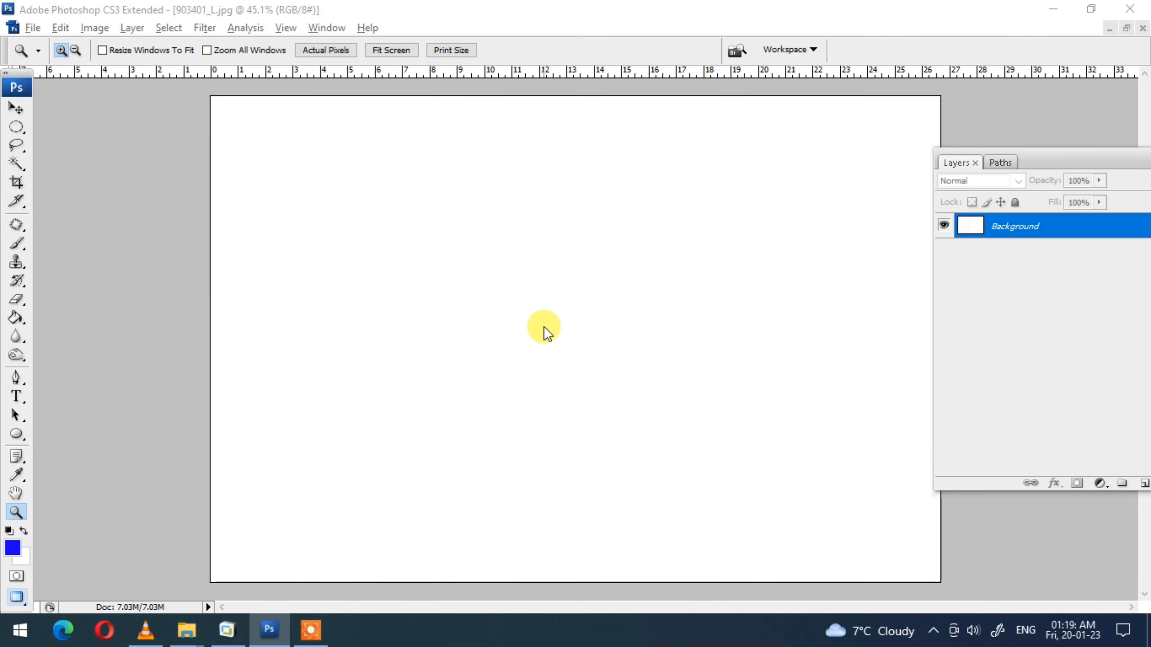
{"action": "left_click", "coordinate": [577, 255]}
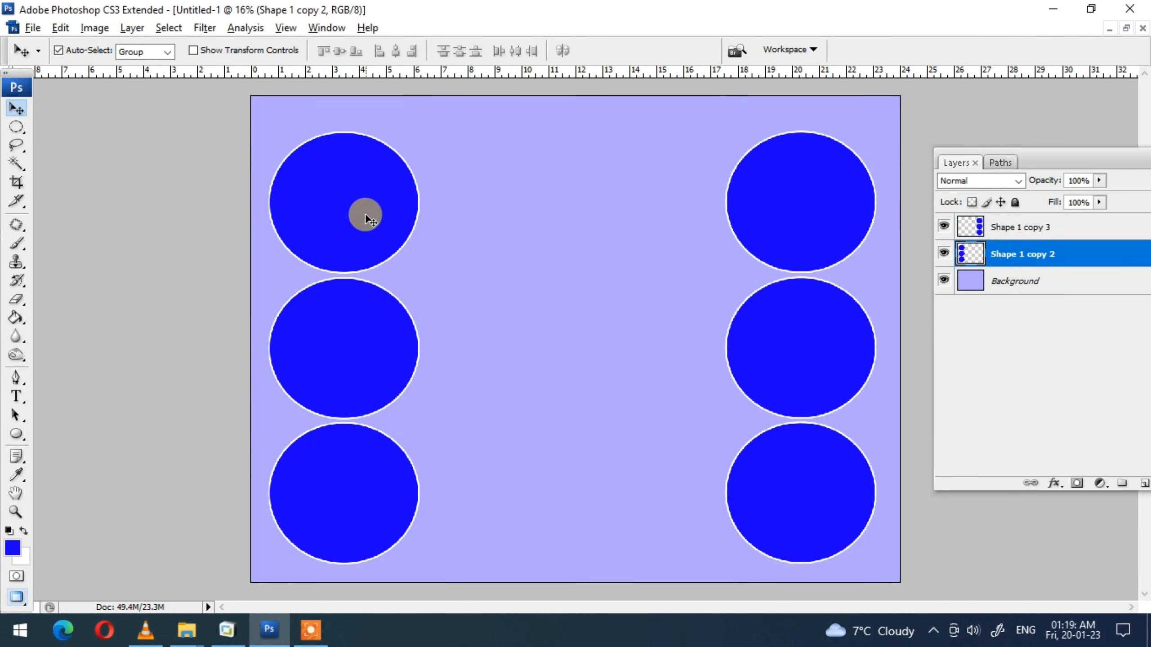
- Duplicate the left column at about 102%, send it behind, offset left, with 21% fill as a halo
{"action": "right_click", "coordinate": [1056, 255]}
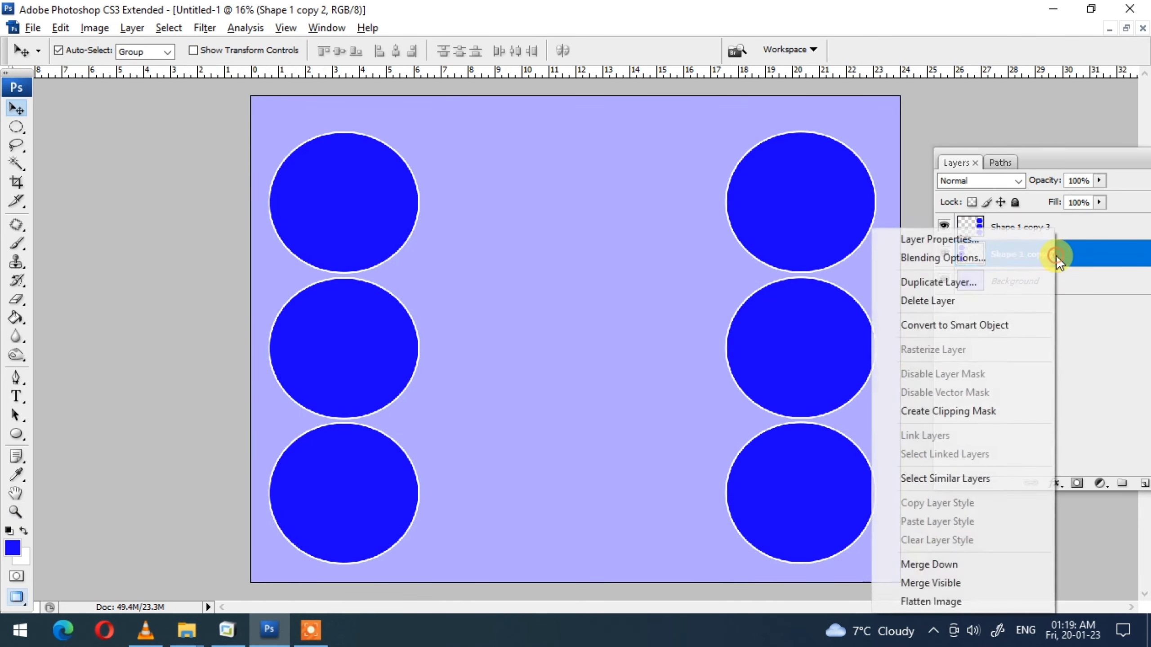
{"action": "left_click", "coordinate": [951, 281]}
{"action": "left_click", "coordinate": [333, 306]}
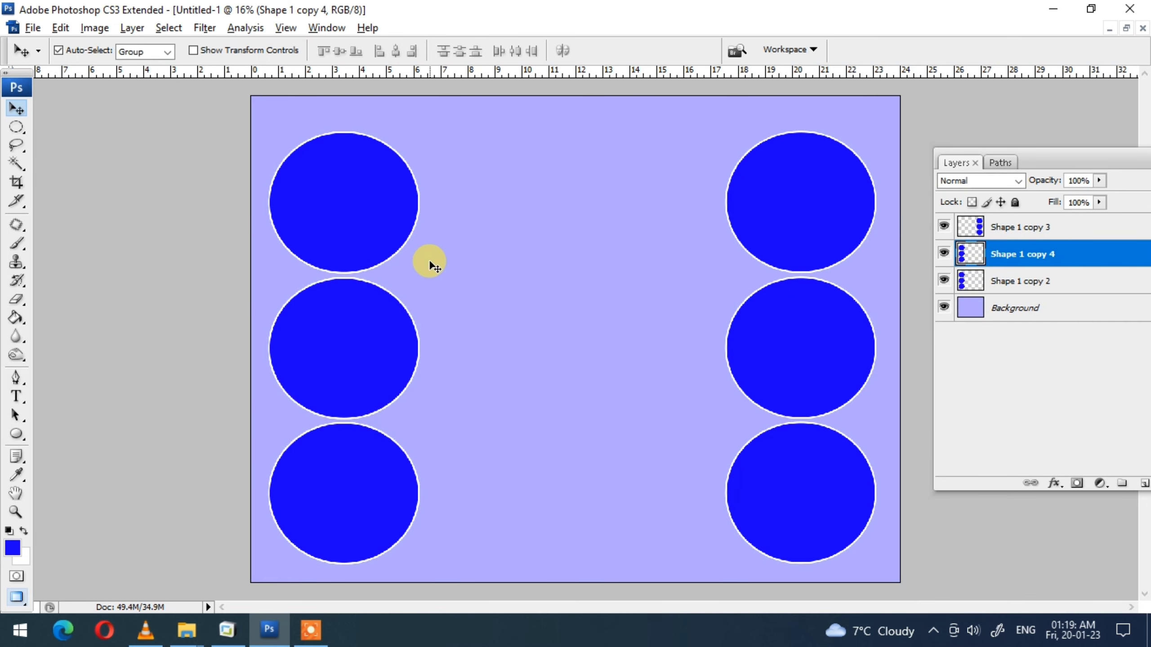
{"action": "key", "text": "ctrl+t"}
{"action": "left_click_drag", "start_coordinate": [419, 133], "coordinate": [425, 128]}
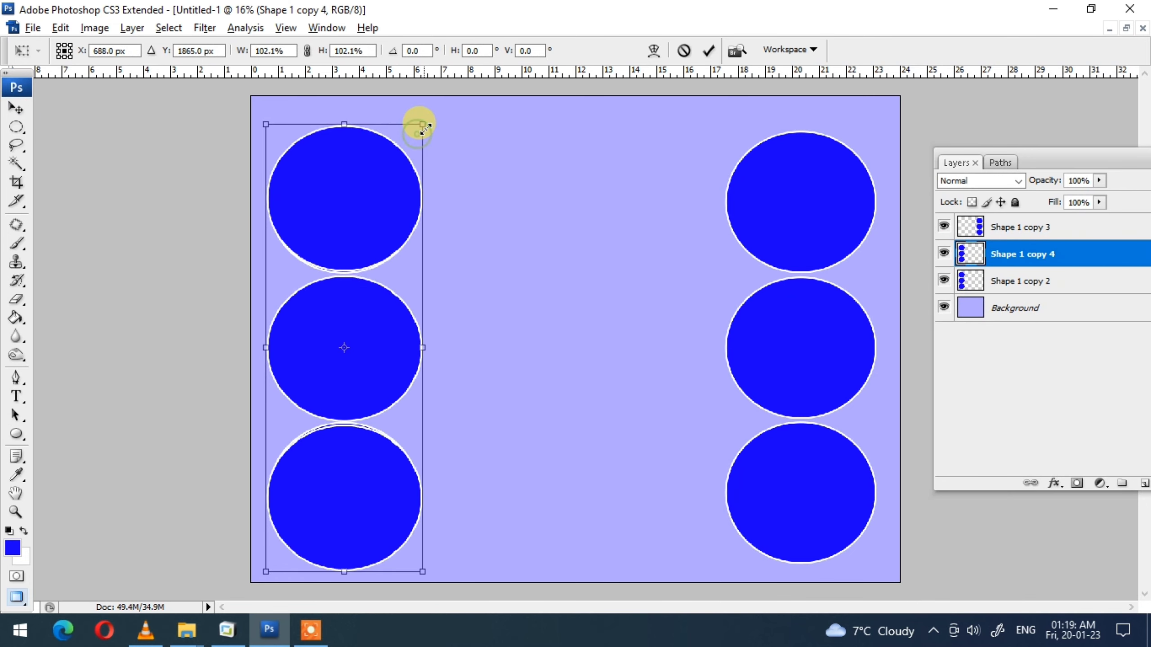
{"action": "key", "text": "Return"}
{"action": "key", "text": "ctrl+bracketleft"}
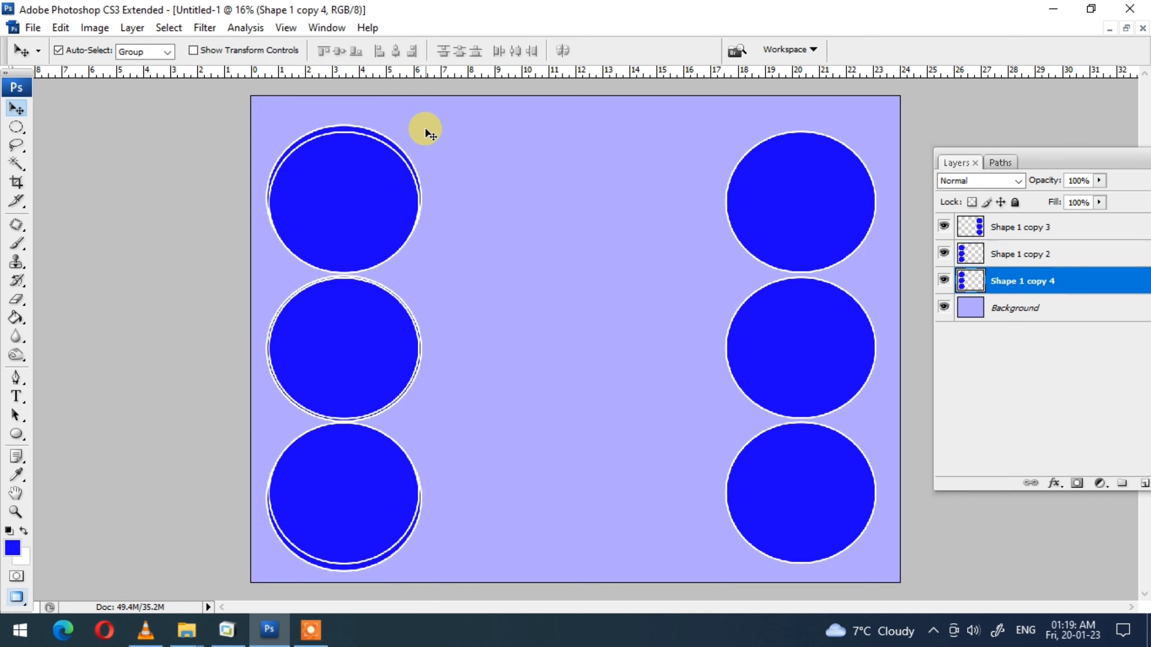
{"action": "key", "text": "Left"}
{"action": "key", "text": "Left"}
{"action": "key", "text": "Left"}
{"action": "key", "text": "Left"}
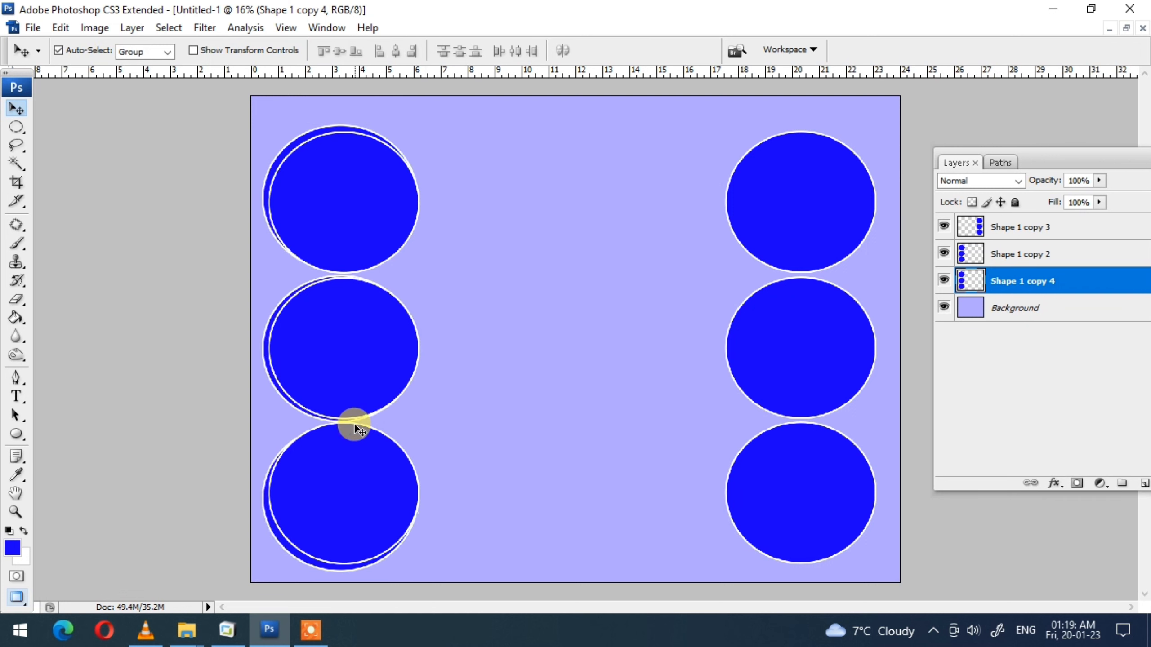
{"action": "key", "text": "Left"}
{"action": "key", "text": "Left"}
{"action": "key", "text": "Left"}
{"action": "key", "text": "Left"}
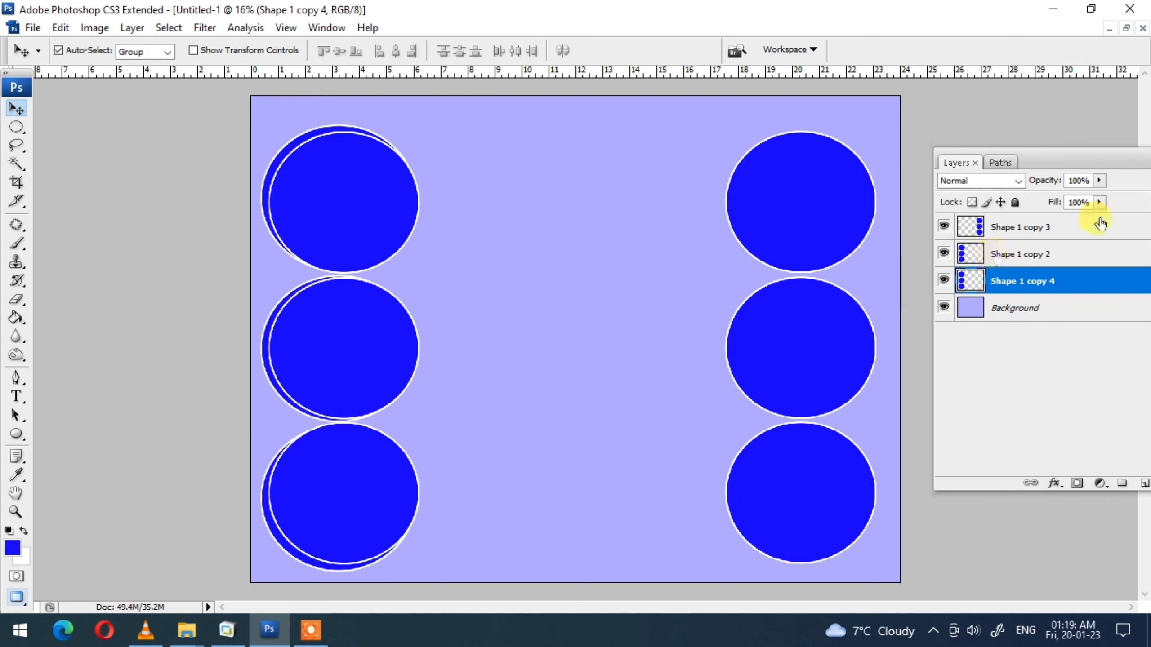
{"action": "left_click", "coordinate": [1099, 203]}
{"action": "left_click_drag", "start_coordinate": [1079, 218], "coordinate": [1033, 219]}
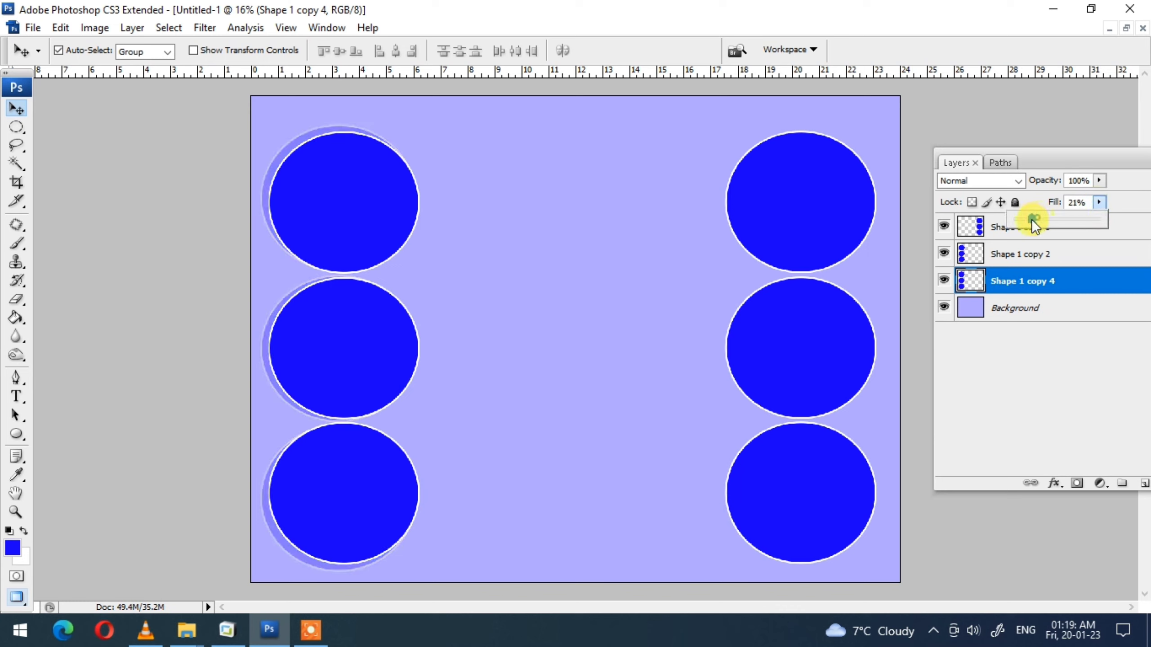
{"action": "key", "text": "Return"}
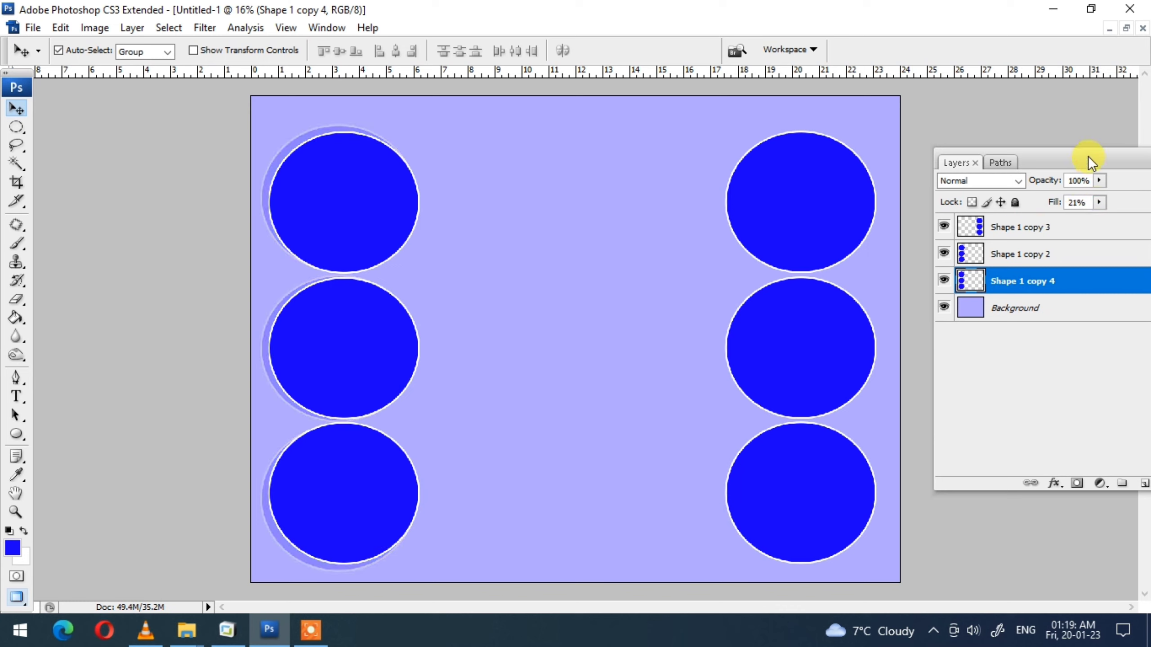
- Copy the halo circles behind the right column and nudge them a few pixels left
{"action": "mouse_move", "coordinate": [292, 143]}
{"action": "left_mouse_down"}
{"action": "mouse_move", "coordinate": [773, 152]}
{"action": "mouse_move", "coordinate": [766, 144]}
{"action": "left_mouse_up"}
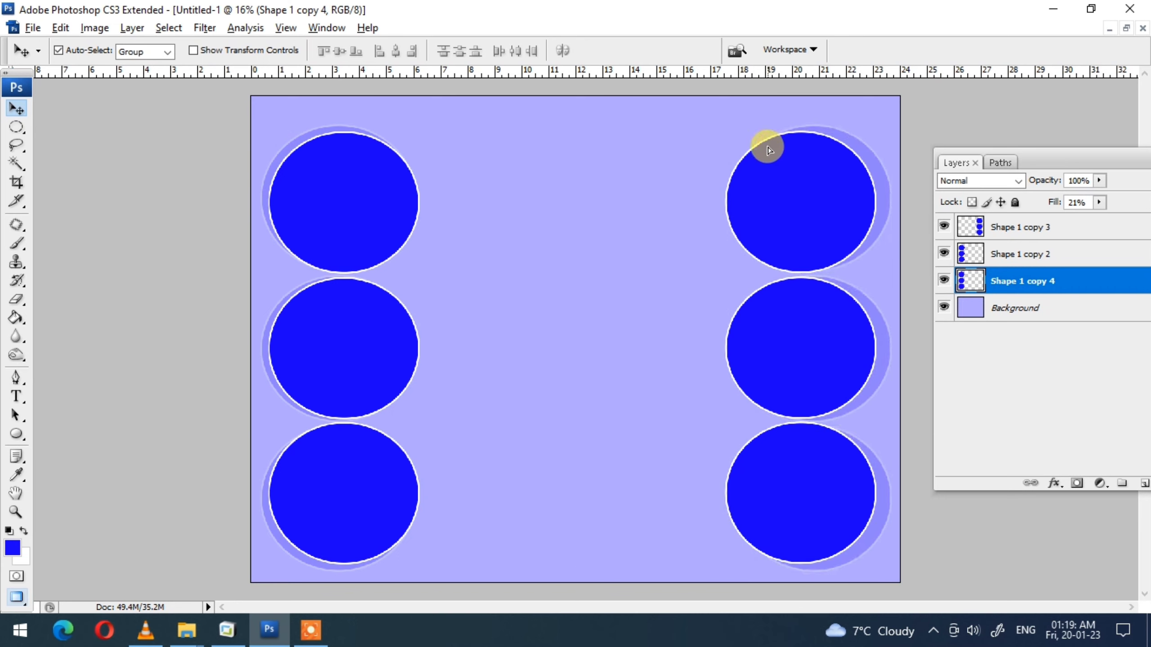
{"action": "key", "text": "ctrl+j"}
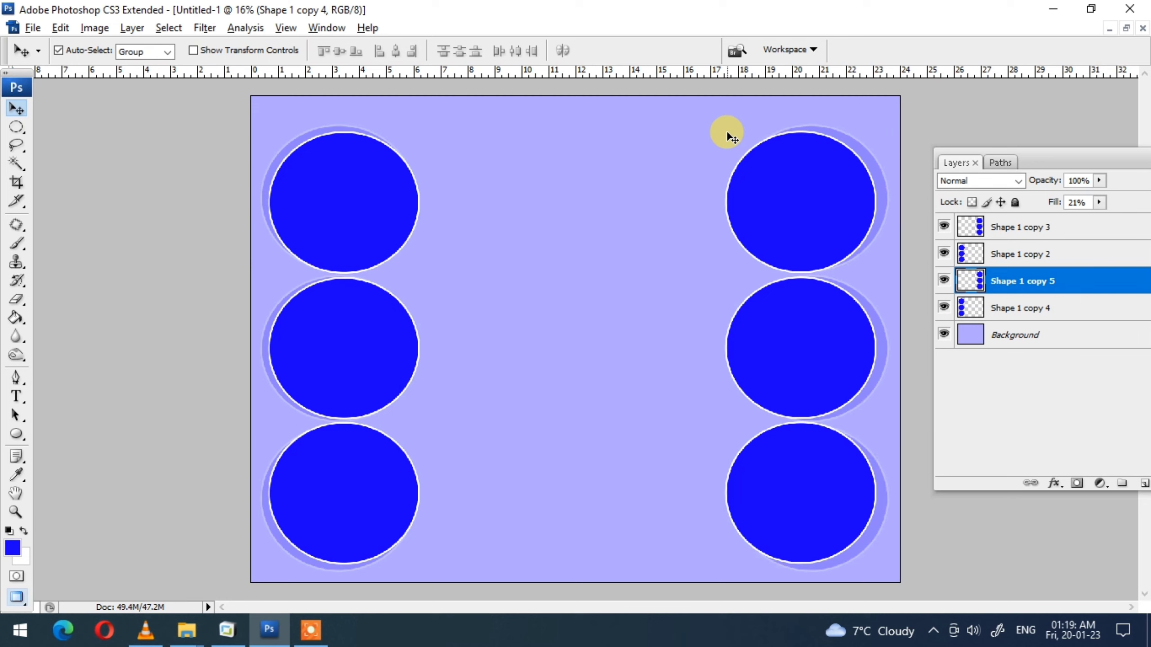
{"action": "key", "text": "shift+Left"}
{"action": "key", "text": "shift+Left"}
{"action": "key", "text": "shift+Left"}
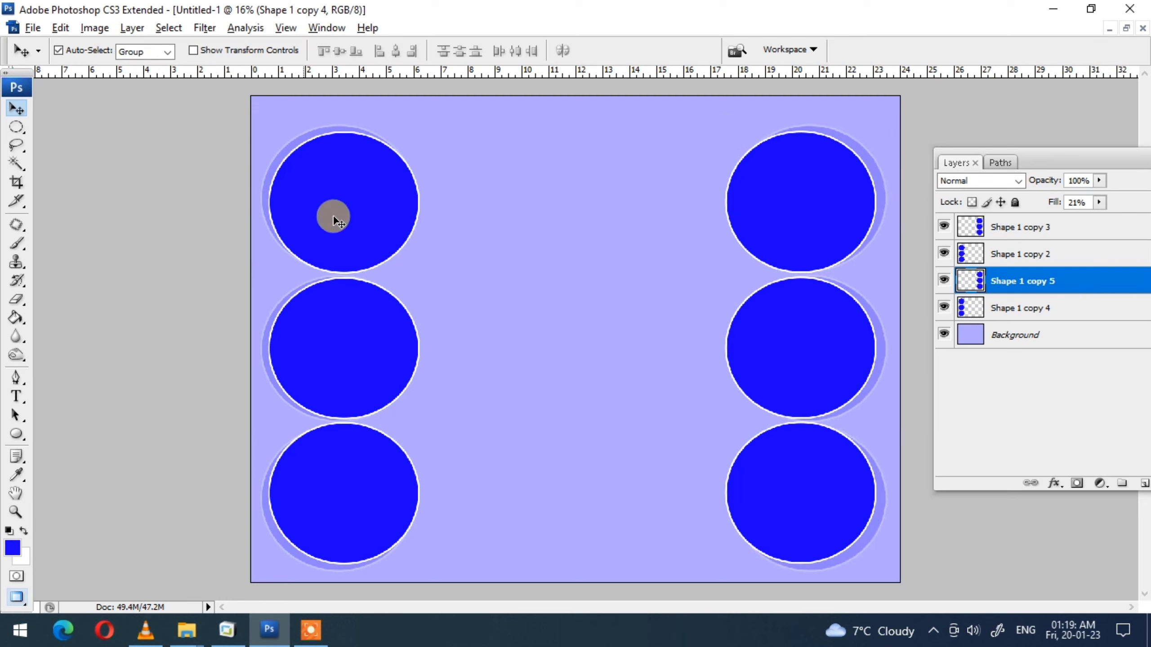
- Select the inside of the top-left circle with the Magic Wand
{"action": "left_click", "coordinate": [343, 196]}
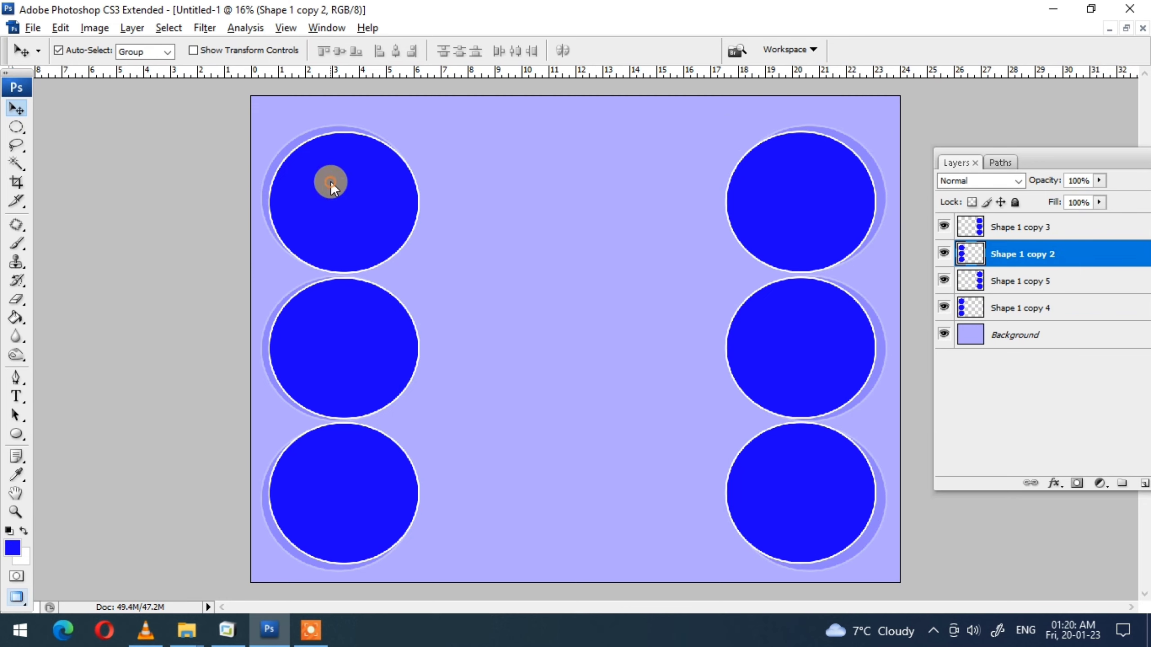
{"action": "right_click", "coordinate": [331, 183]}
{"action": "left_click", "coordinate": [360, 195]}
{"action": "left_click", "coordinate": [17, 169]}
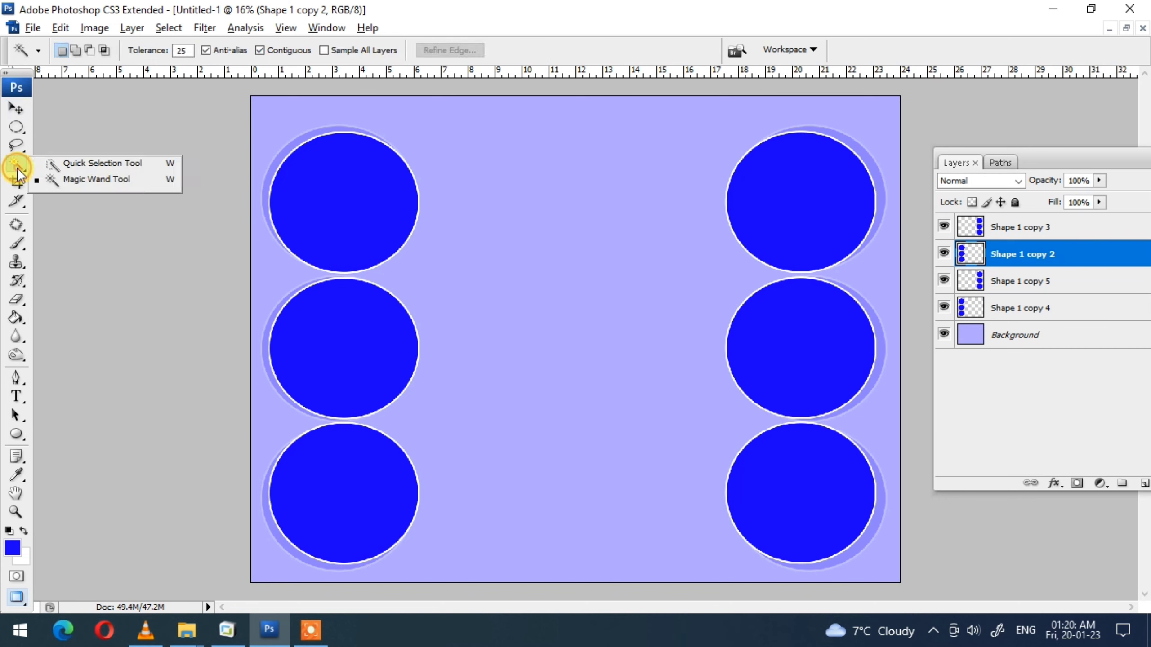
{"action": "left_click", "coordinate": [63, 178]}
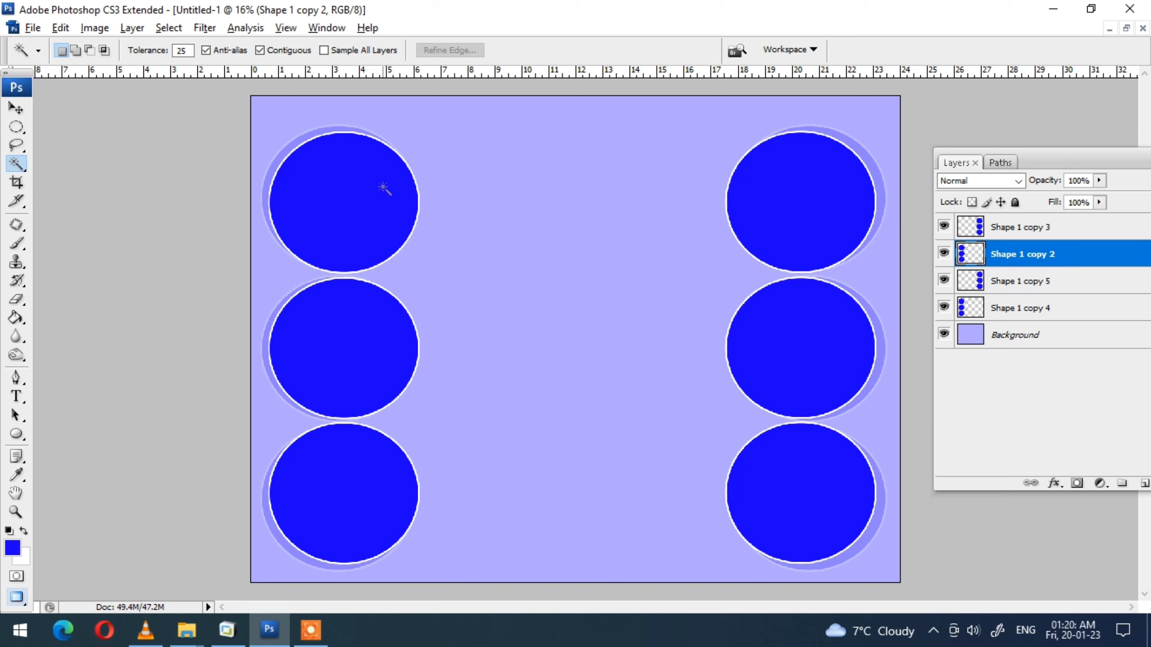
{"action": "left_click", "coordinate": [356, 191]}
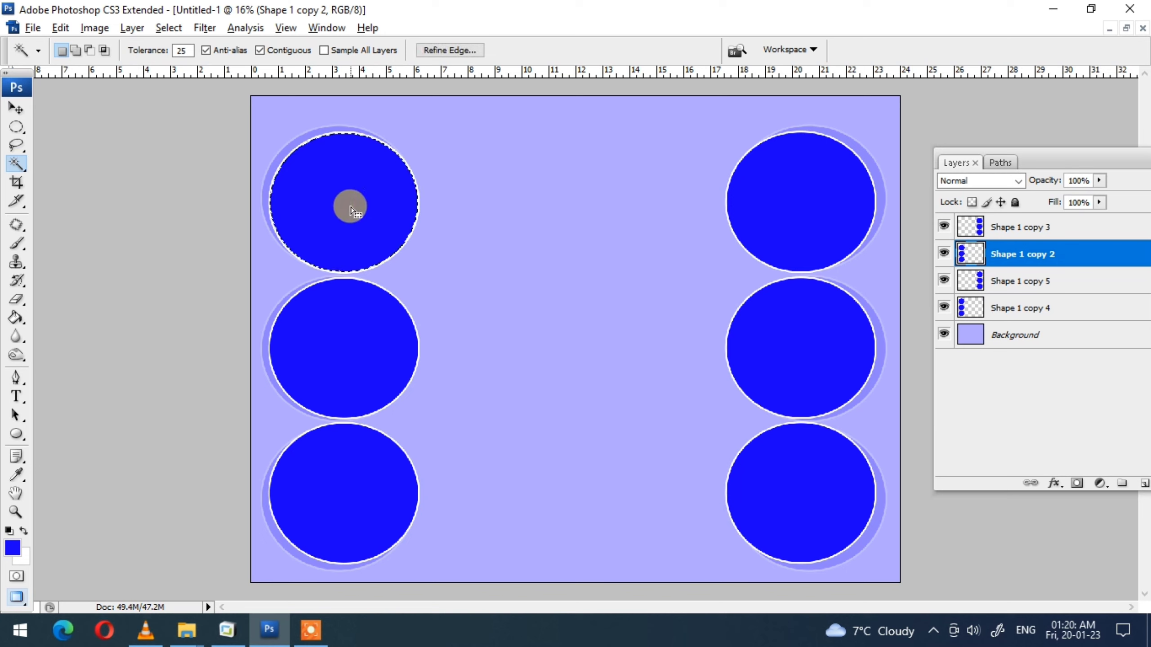
- Paste the 903401_L photo into the circle and scale it to frame the girl's face
{"action": "key", "text": "ctrl+shift+v"}
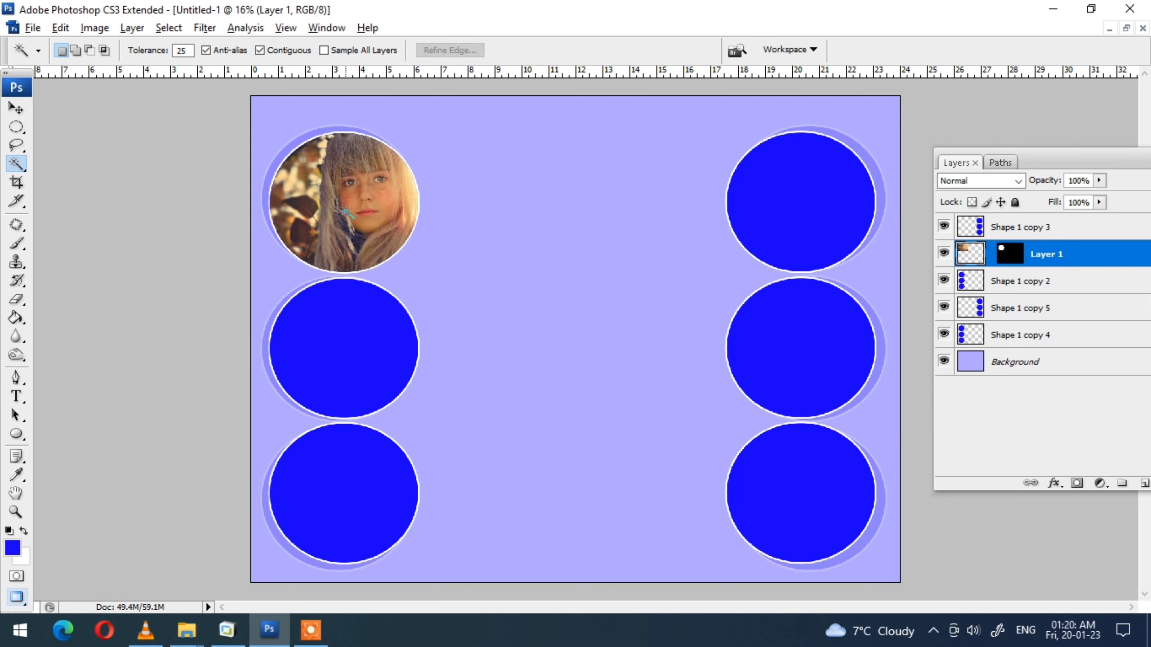
{"action": "key", "text": "v"}
{"action": "key", "text": "ctrl+t"}
{"action": "left_click_drag", "start_coordinate": [511, 110], "coordinate": [483, 128]}
{"action": "left_click_drag", "start_coordinate": [442, 193], "coordinate": [430, 192]}
{"action": "double_click", "coordinate": [430, 193]}
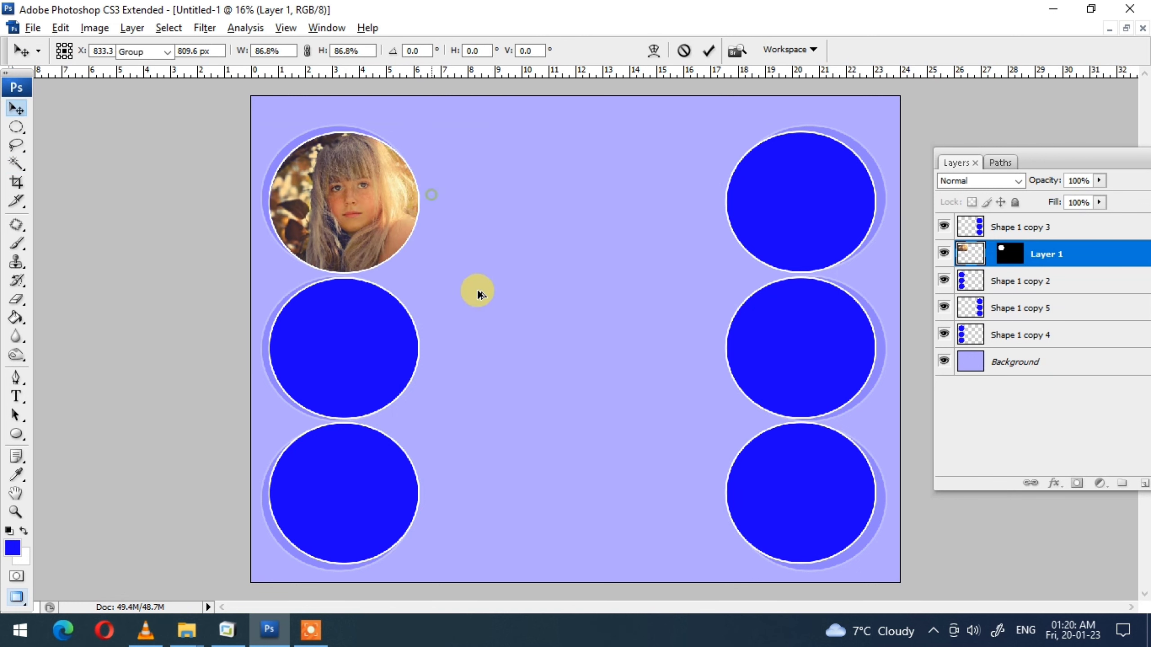
{"action": "key", "text": "alt+Tab"}
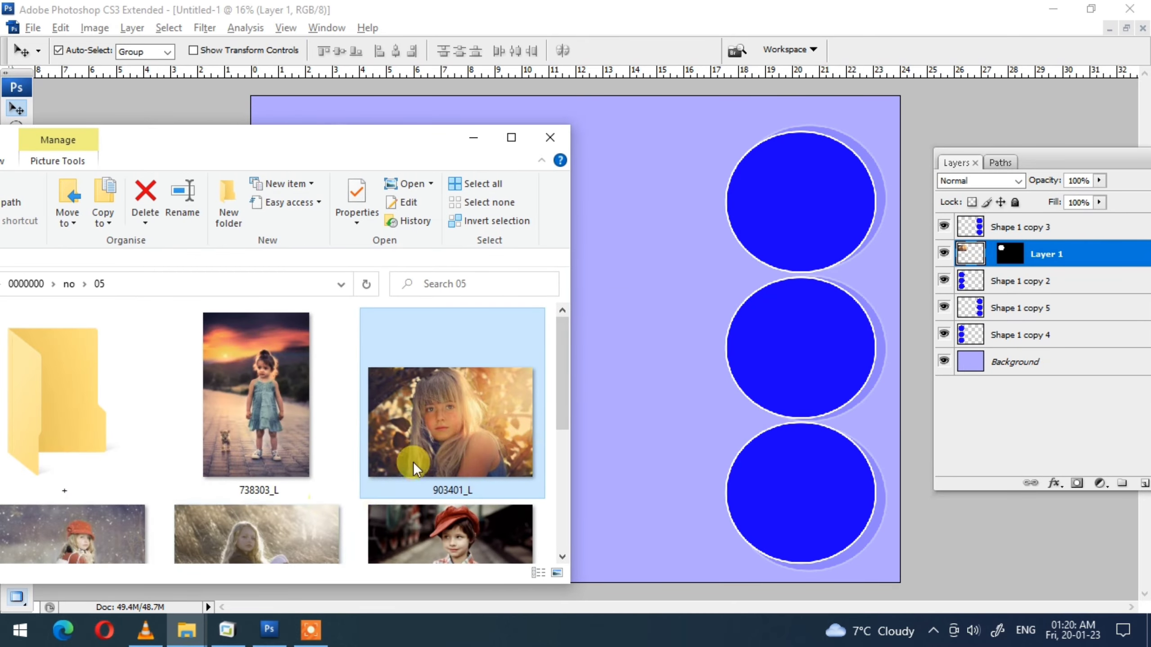
- Paste the skating girl photo 1082514_L into the middle-left circle, scaled to fit
{"action": "scroll", "coordinate": [410, 448], "scroll_direction": "down", "scroll_amount": 2, "text": "ctrl"}
{"action": "left_click", "coordinate": [375, 387]}
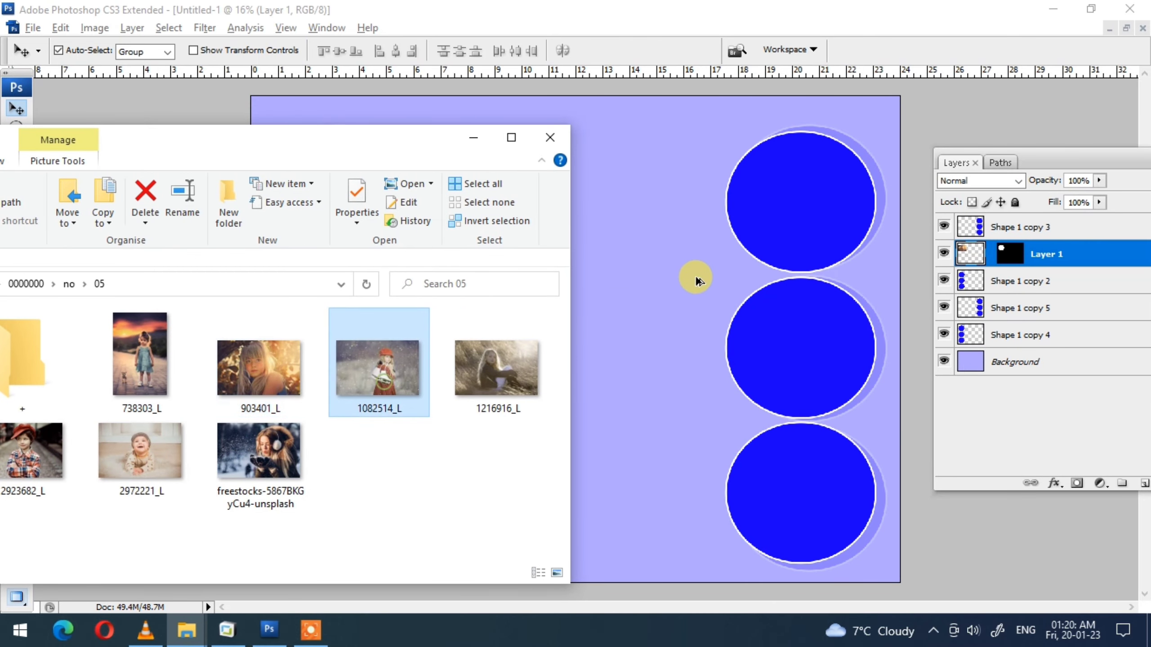
{"action": "key", "text": "Return"}
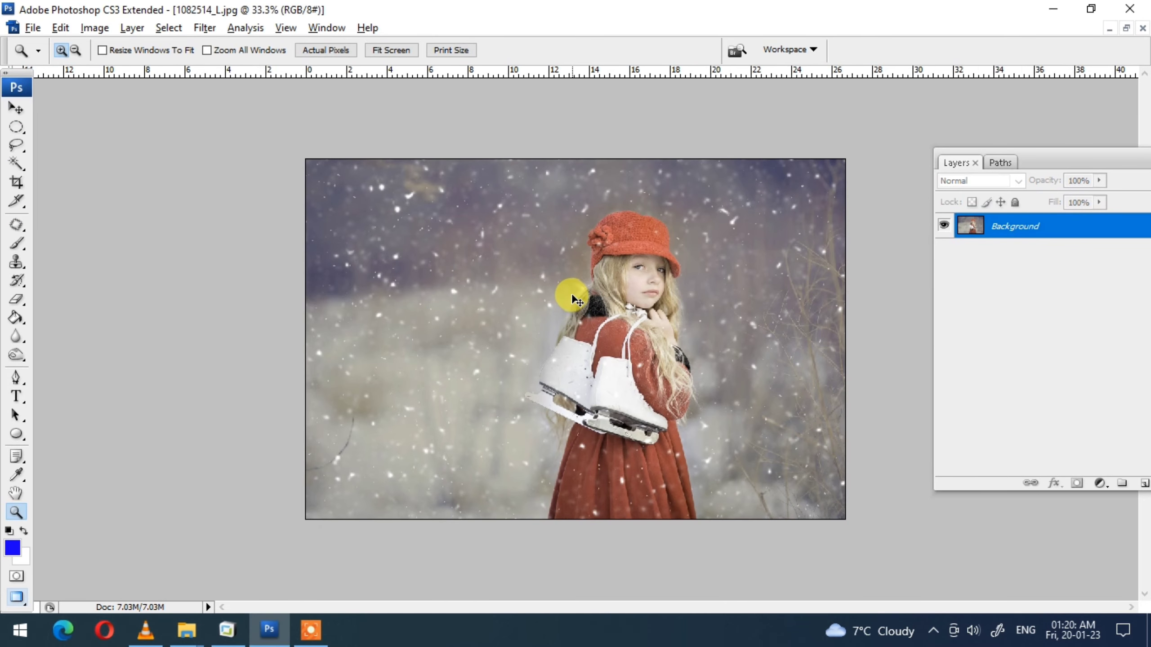
{"action": "key", "text": "ctrl+w"}
{"action": "left_click", "coordinate": [601, 255]}
{"action": "left_click", "coordinate": [315, 361]}
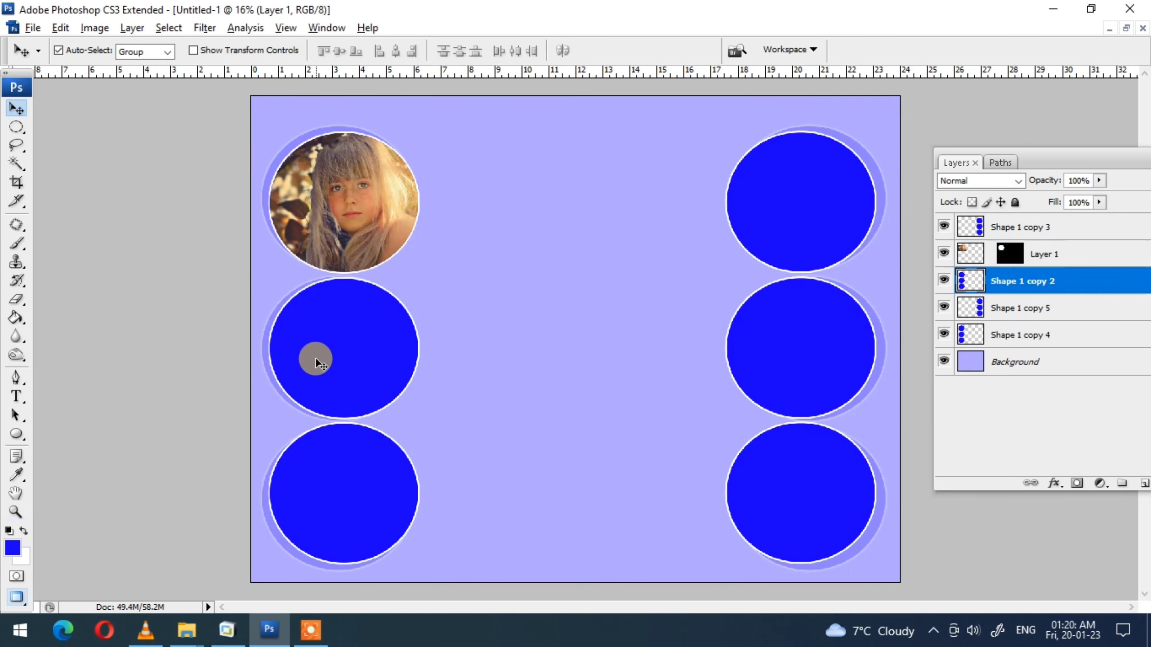
{"action": "key", "text": "w"}
{"action": "left_click", "coordinate": [312, 361]}
{"action": "key", "text": "ctrl+shift+v"}
{"action": "key", "text": "ctrl+t"}
{"action": "left_click_drag", "start_coordinate": [504, 251], "coordinate": [437, 282]}
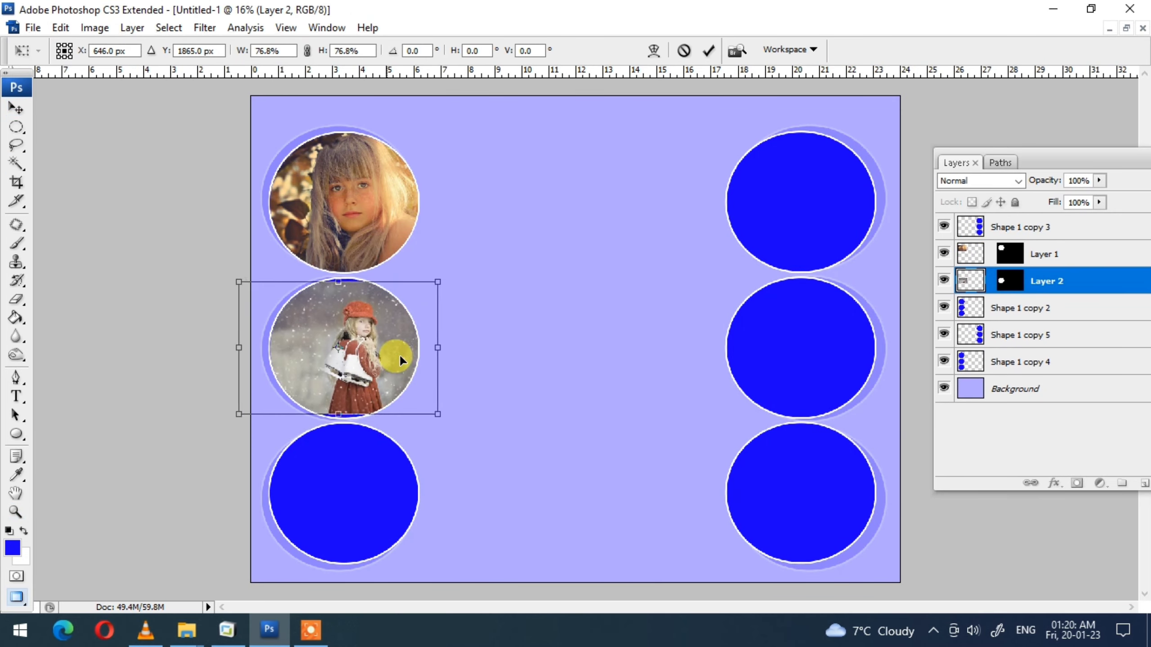
{"action": "key", "text": "Return"}
- Paste the girl-in-grass photo into the bottom-left circle, scaled to fit
{"action": "key", "text": "alt+Tab"}
{"action": "key", "text": "Right"}
{"action": "key", "text": "Return"}
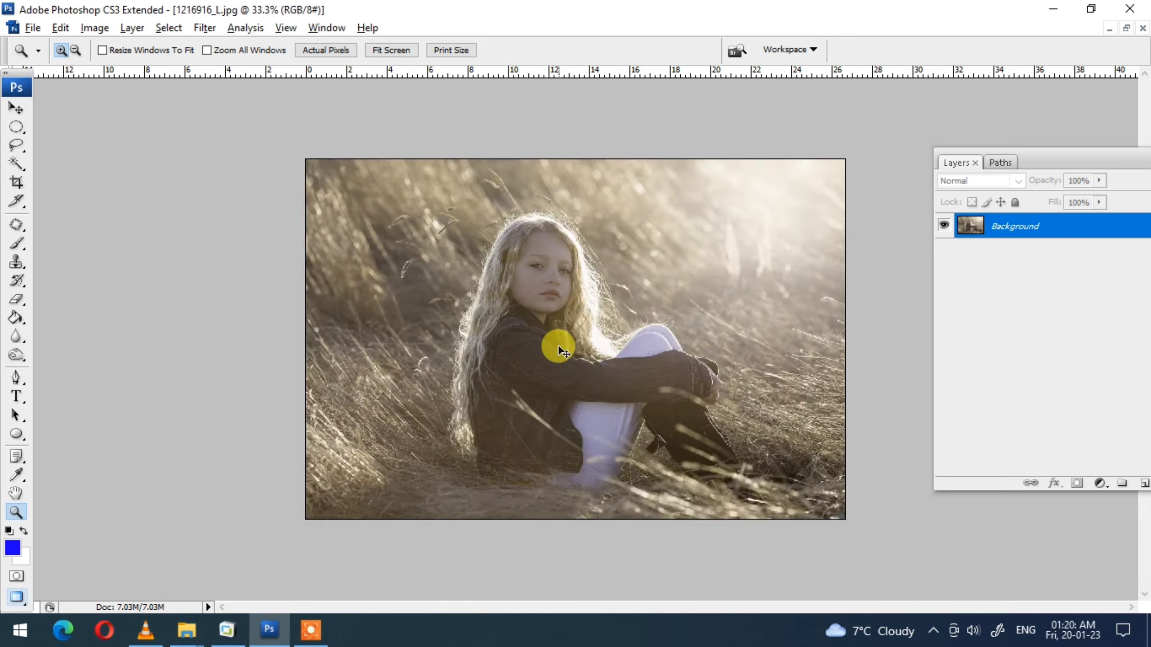
{"action": "key", "text": "ctrl+w"}
{"action": "left_click", "coordinate": [601, 252]}
{"action": "left_click", "coordinate": [313, 442]}
{"action": "key", "text": "ctrl+shift+v"}
{"action": "key", "text": "ctrl+t"}
{"action": "left_click_drag", "start_coordinate": [521, 403], "coordinate": [499, 414]}
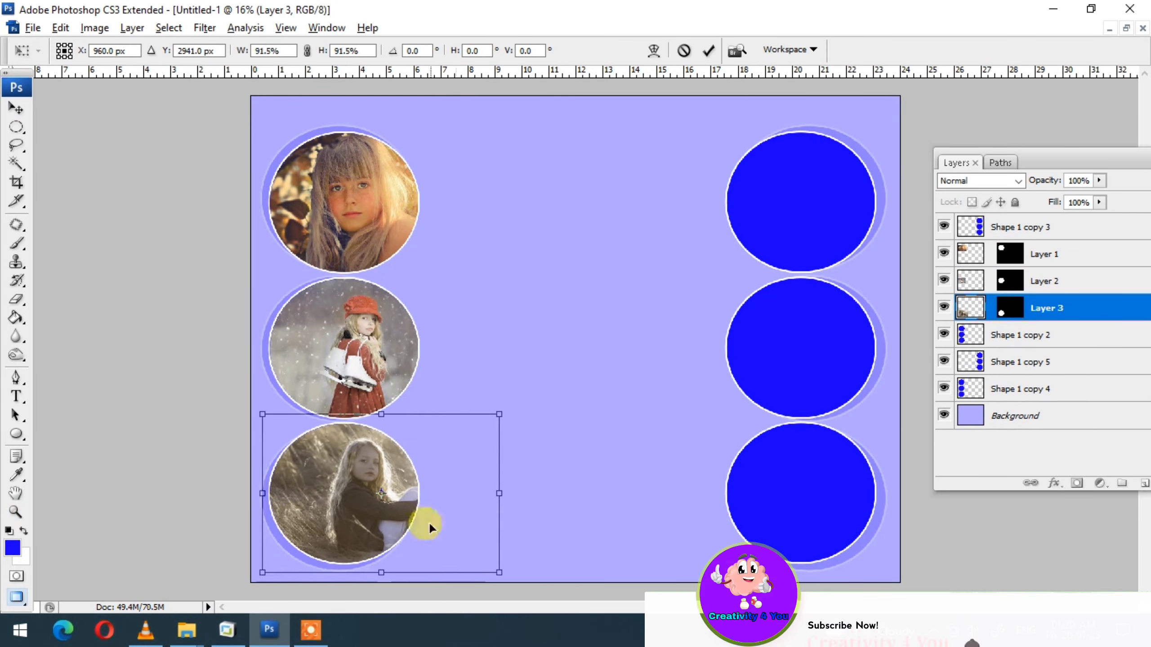
{"action": "key", "text": "Return"}
- Paste the red-cap boy photo 2923682_L into the top-right circle at about 79%
{"action": "key", "text": "alt+Tab"}
{"action": "key", "text": "Right"}
{"action": "key", "text": "Return"}
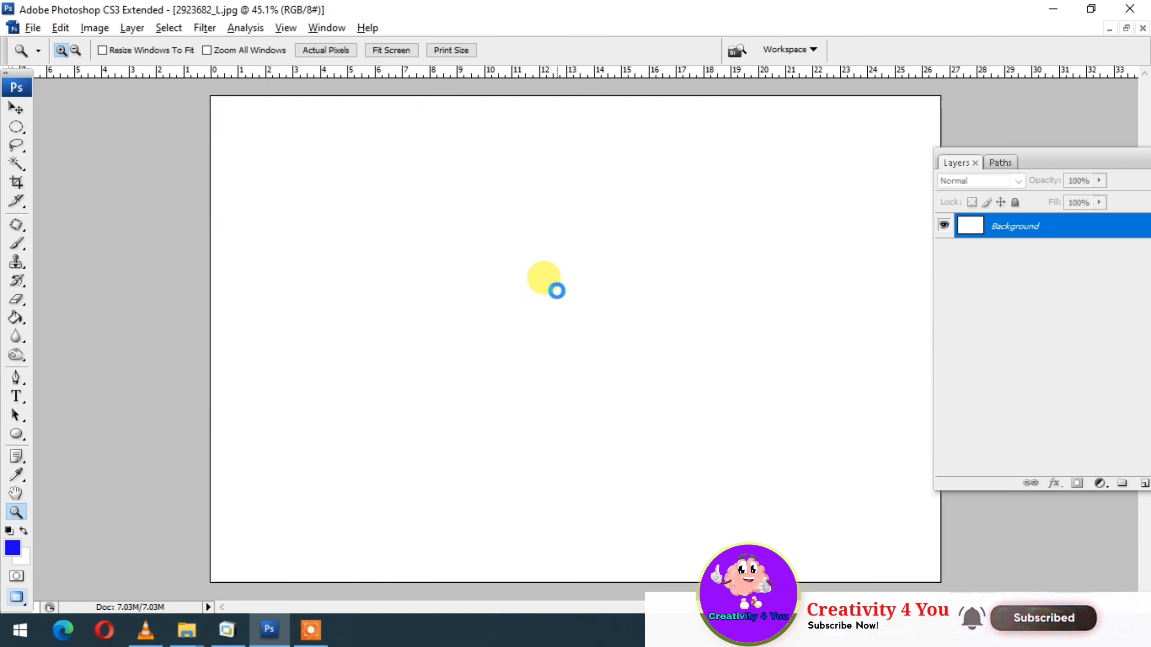
{"action": "key", "text": "ctrl+w"}
{"action": "key", "text": "w"}
{"action": "left_click", "coordinate": [753, 231]}
{"action": "key", "text": "ctrl+shift+v"}
{"action": "key", "text": "ctrl+t"}
{"action": "mouse_move", "coordinate": [676, 98]}
{"action": "left_mouse_down"}
{"action": "mouse_move", "coordinate": [835, 212]}
{"action": "mouse_move", "coordinate": [825, 198]}
{"action": "left_mouse_up"}
{"action": "double_click", "coordinate": [806, 245]}
- Paste the baby photo 2972221_L into the middle-right circle, scaled to fit
{"action": "left_click", "coordinate": [449, 239]}
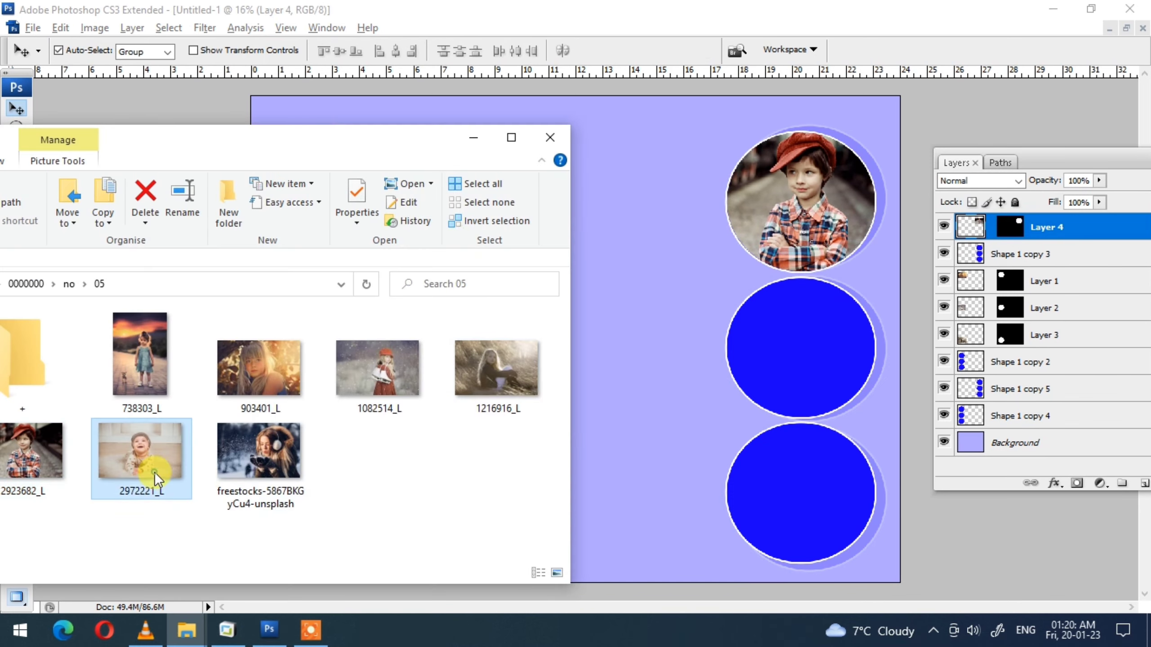
{"action": "left_click_drag", "start_coordinate": [160, 470], "coordinate": [598, 326]}
{"action": "key", "text": "ctrl+w"}
{"action": "left_click", "coordinate": [578, 254]}
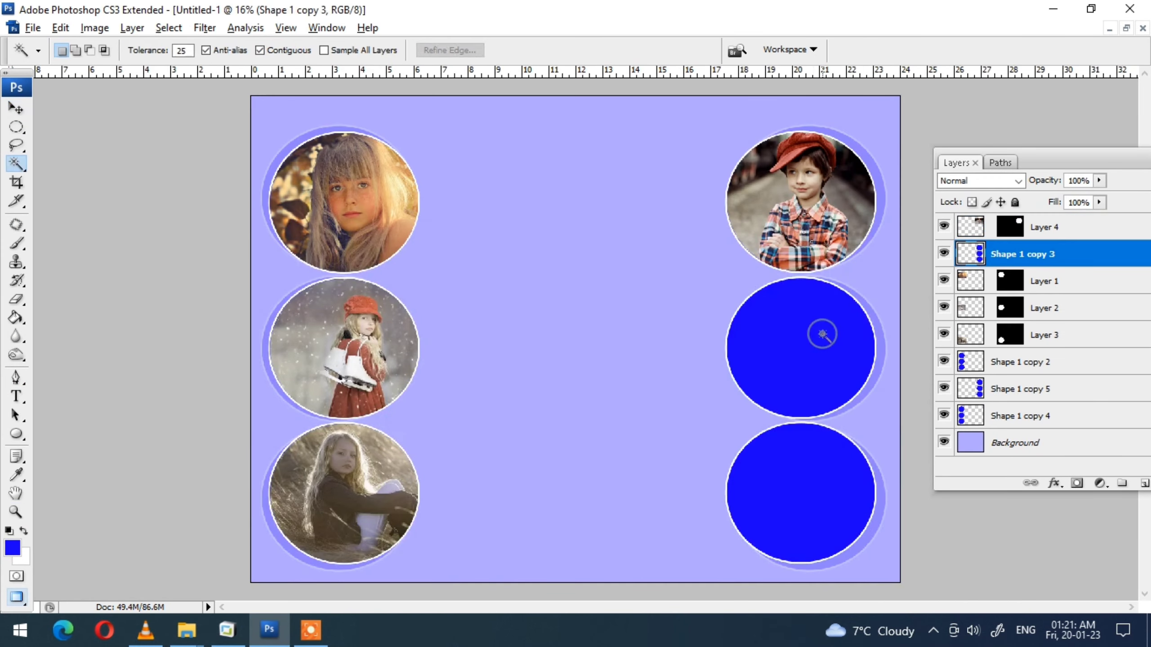
{"action": "key", "text": "ctrl+shift+v"}
{"action": "key", "text": "ctrl+t"}
{"action": "left_click_drag", "start_coordinate": [679, 411], "coordinate": [693, 437]}
{"action": "key", "text": "Return"}
- Paste the earmuffs girl photo into the bottom-right circle, shrunk and positioned to fit
{"action": "key", "text": "alt+Tab"}
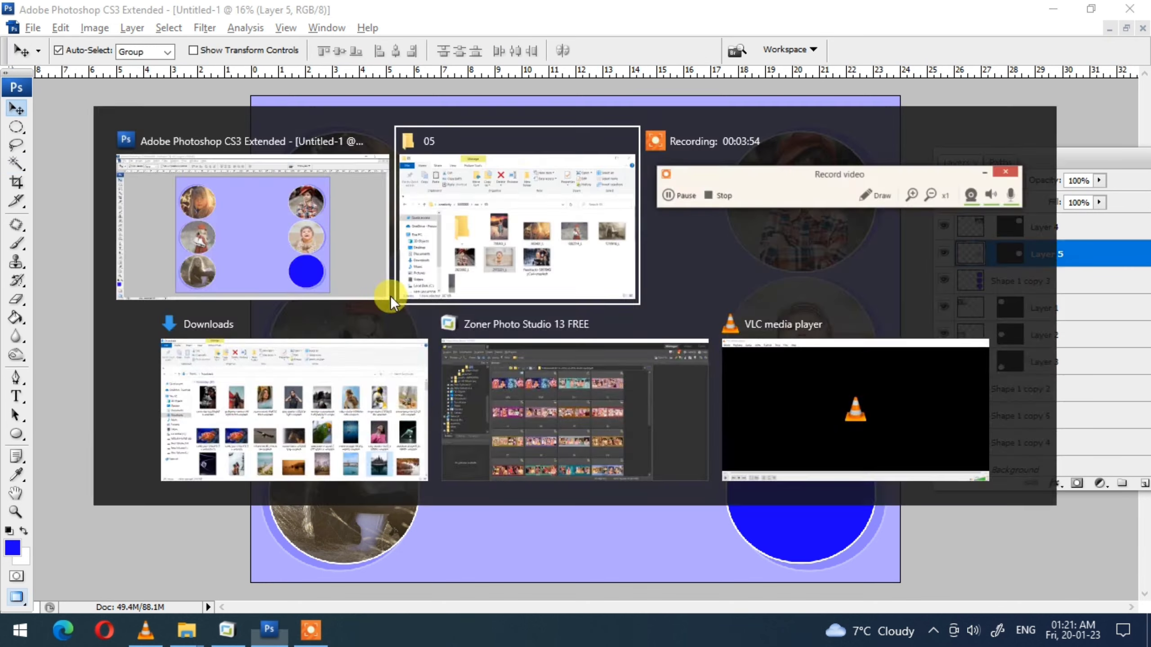
{"action": "left_click_drag", "start_coordinate": [275, 475], "coordinate": [537, 327]}
{"action": "key", "text": "ctrl+w"}
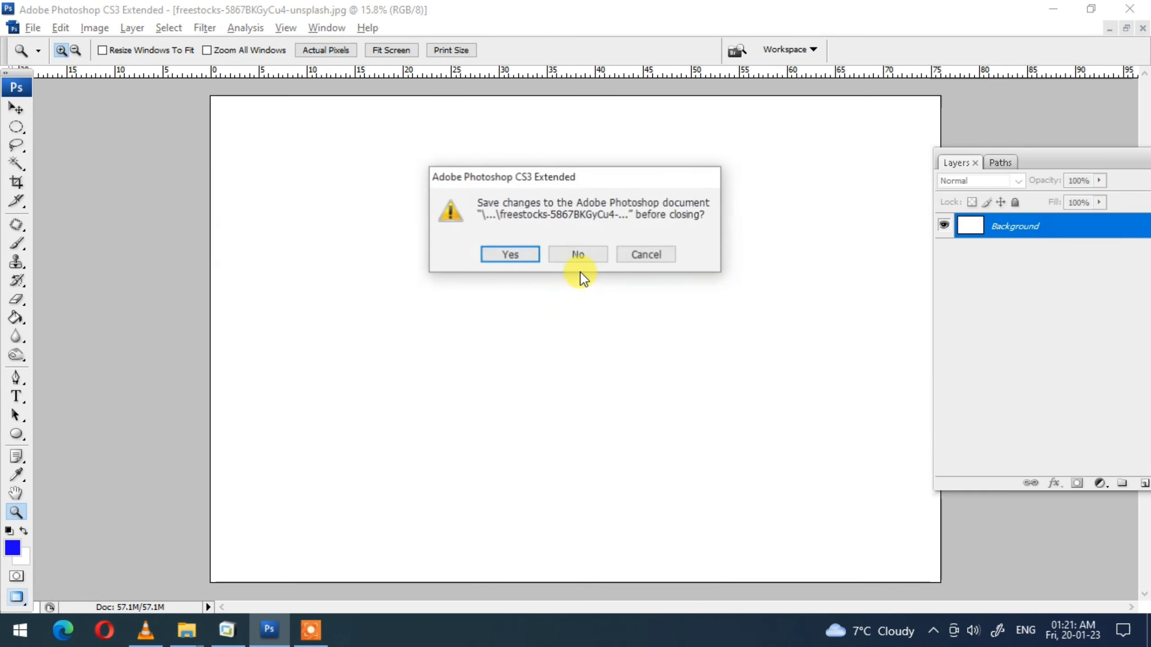
{"action": "left_click", "coordinate": [578, 255]}
{"action": "right_click", "coordinate": [572, 289]}
{"action": "key", "text": "v"}
{"action": "left_click", "coordinate": [778, 446]}
{"action": "key", "text": "ctrl+shift+v"}
{"action": "key", "text": "ctrl+t"}
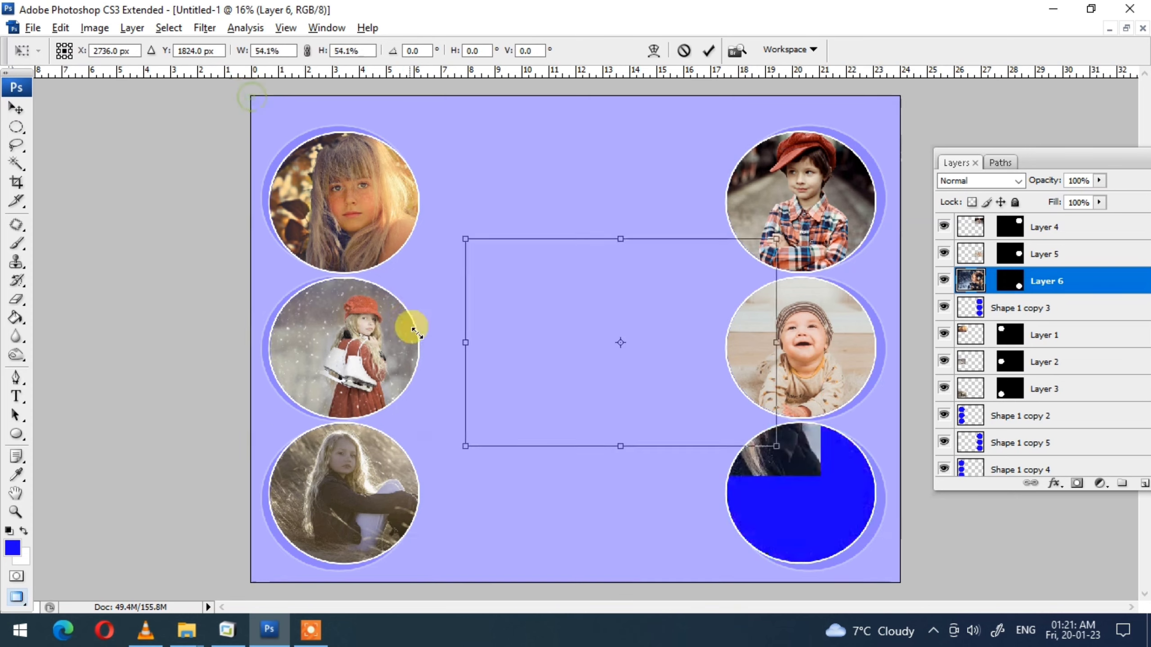
{"action": "left_click_drag", "start_coordinate": [462, 235], "coordinate": [689, 406]}
{"action": "left_click_drag", "start_coordinate": [778, 470], "coordinate": [764, 487]}
{"action": "key", "text": "alt+Tab"}
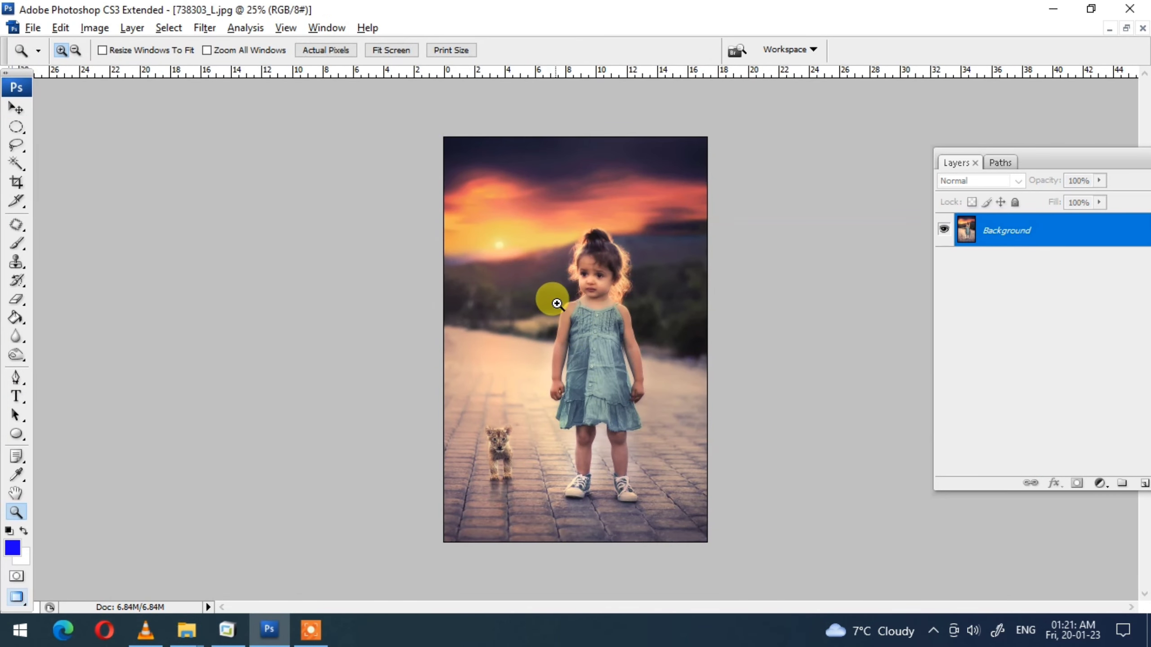
- Paste the standing girl photo 738303_L above the Background layer in Untitled-1, closing the source unsaved
{"action": "right_click", "coordinate": [596, 317]}
{"action": "left_click", "coordinate": [598, 320]}
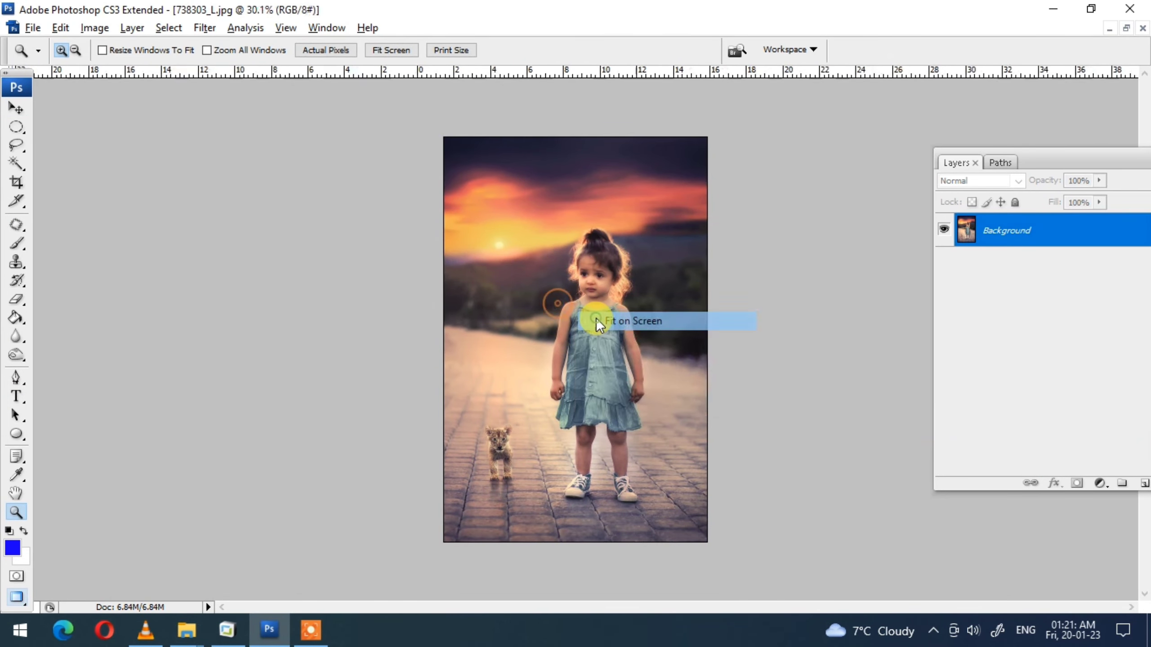
{"action": "key", "text": "ctrl+w"}
{"action": "left_click", "coordinate": [578, 252]}
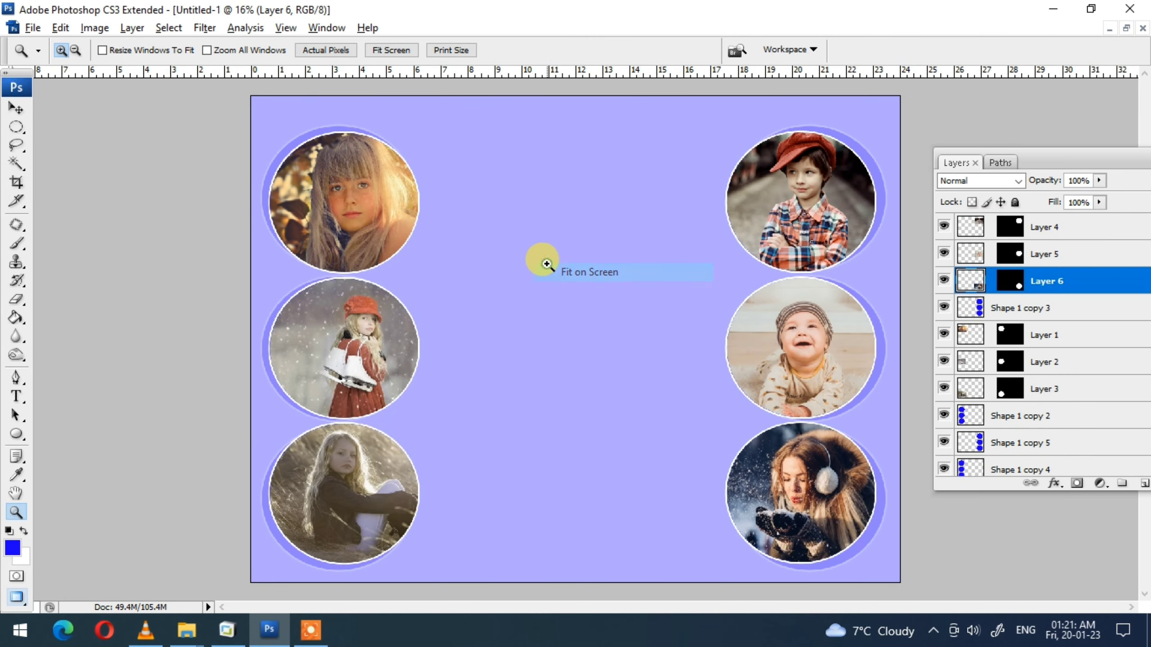
{"action": "right_click", "coordinate": [546, 264], "text": "ctrl"}
{"action": "left_click", "coordinate": [578, 277]}
{"action": "key", "text": "ctrl+v"}
- Scale the pasted girl photo to roughly double size so it fills the canvas centre
{"action": "key", "text": "ctrl+t"}
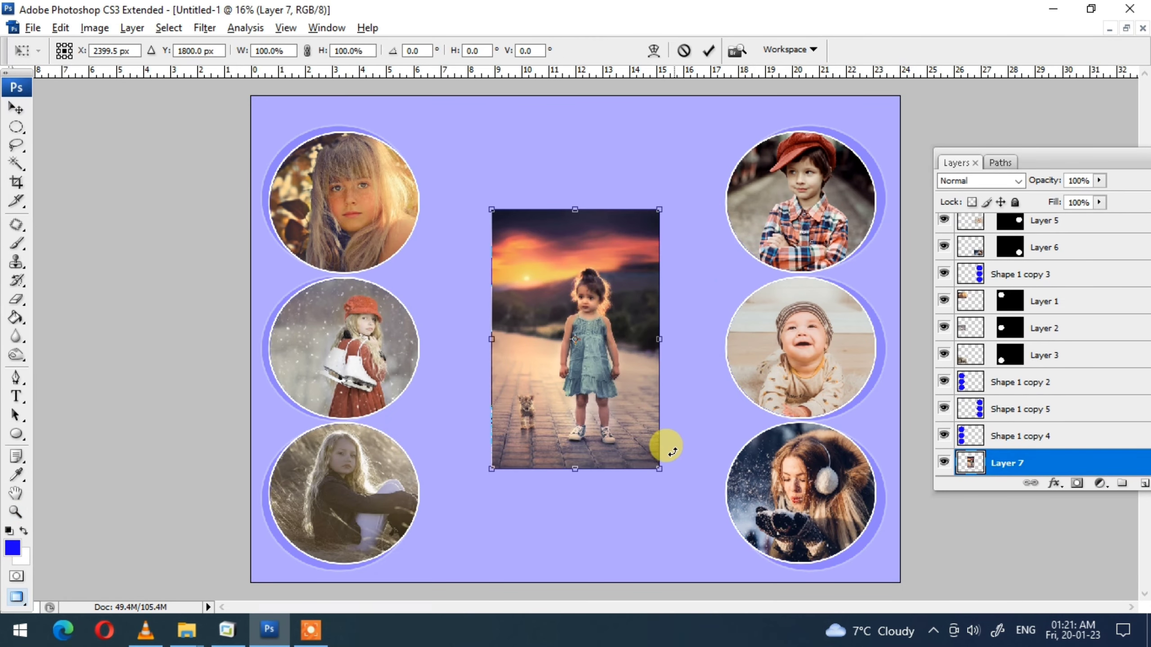
{"action": "left_click_drag", "start_coordinate": [659, 469], "coordinate": [799, 599]}
{"action": "mouse_move", "coordinate": [711, 506]}
{"action": "left_mouse_down"}
{"action": "mouse_move", "coordinate": [707, 491]}
{"action": "mouse_move", "coordinate": [655, 464]}
{"action": "left_mouse_up"}
{"action": "key", "text": "Return"}
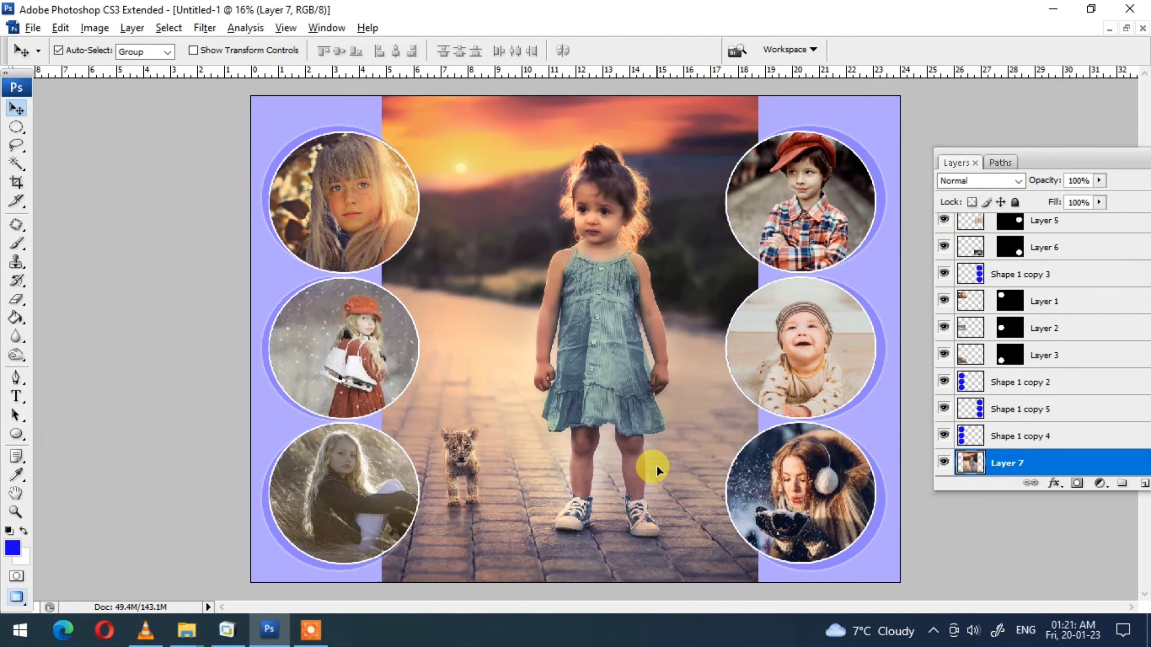
{"action": "key", "text": "ctrl+t"}
{"action": "key", "text": "ctrl+minus"}
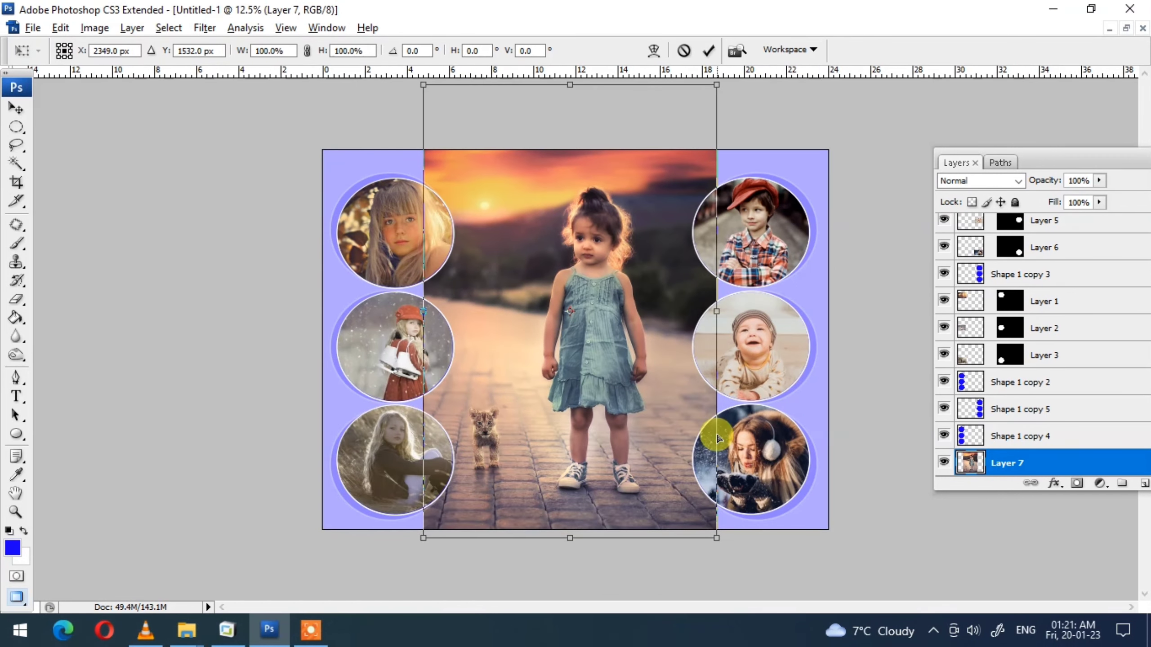
{"action": "left_click_drag", "start_coordinate": [716, 539], "coordinate": [722, 542]}
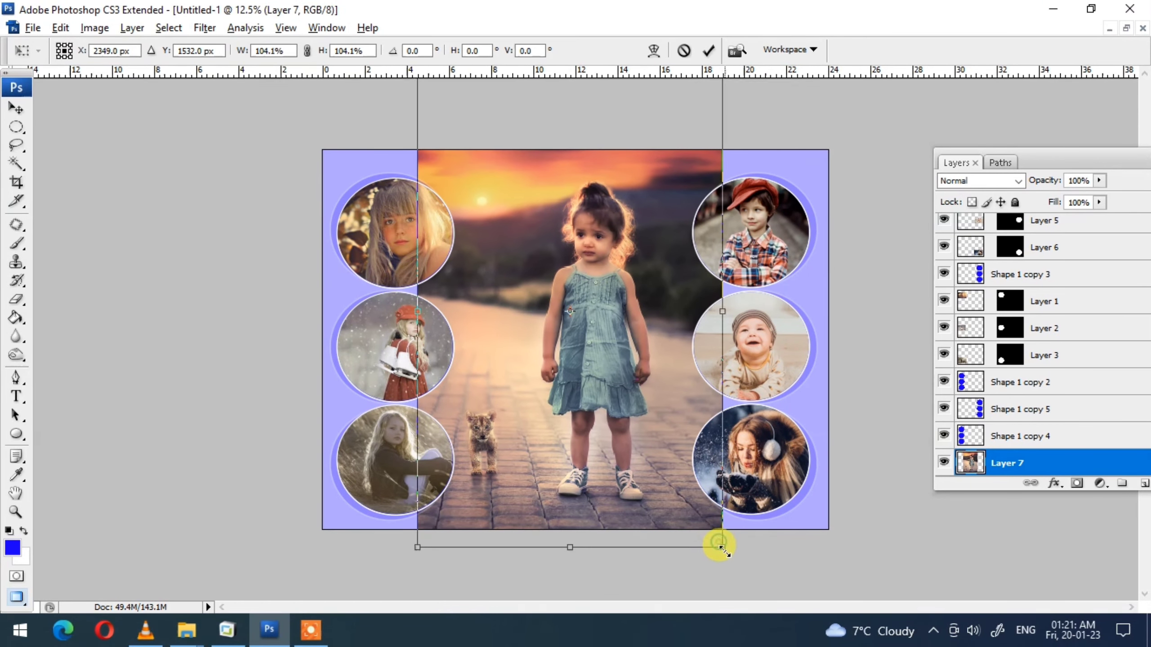
{"action": "double_click", "coordinate": [648, 492]}
- Soft-erase Layer 7's left, top and right edges with the standard Eraser to blend them
{"action": "key", "text": "e"}
{"action": "right_click", "coordinate": [19, 307]}
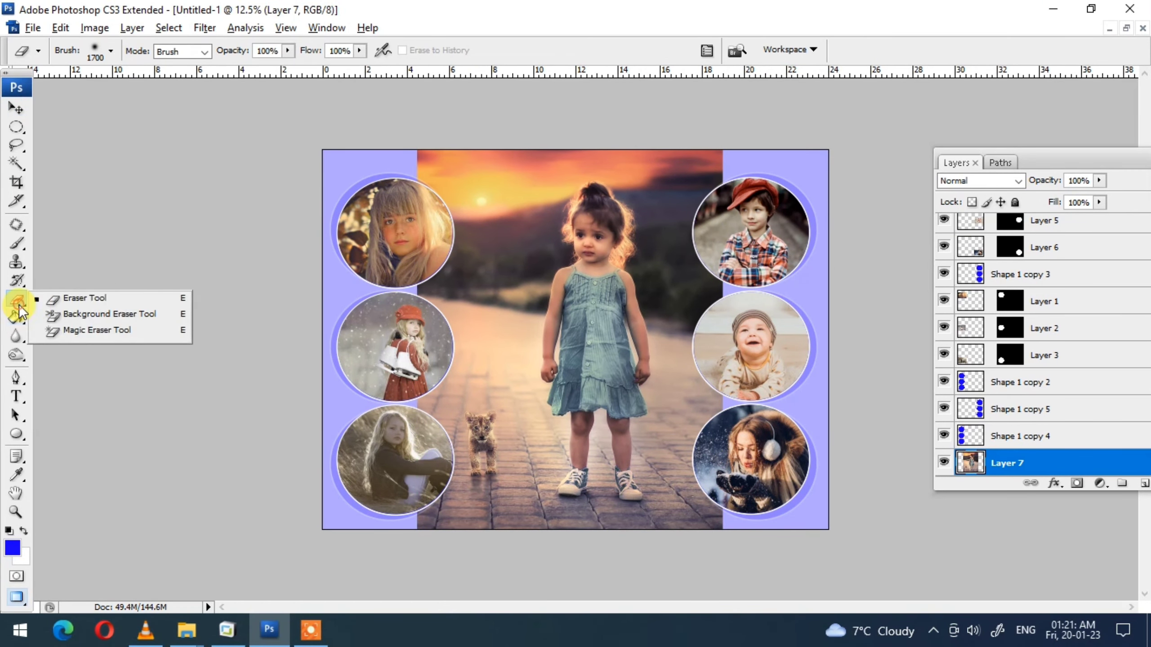
{"action": "left_click", "coordinate": [73, 301]}
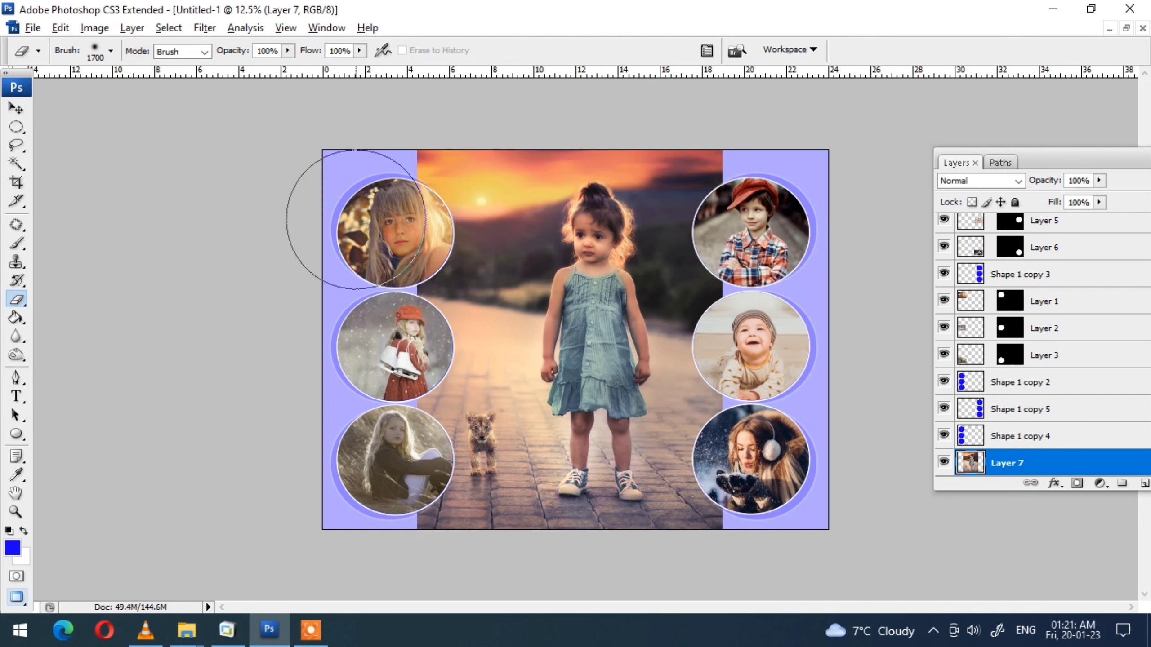
{"action": "mouse_move", "coordinate": [395, 154]}
{"action": "left_mouse_down"}
{"action": "mouse_move", "coordinate": [395, 558]}
{"action": "mouse_move", "coordinate": [578, 587]}
{"action": "mouse_move", "coordinate": [840, 600]}
{"action": "left_mouse_up"}
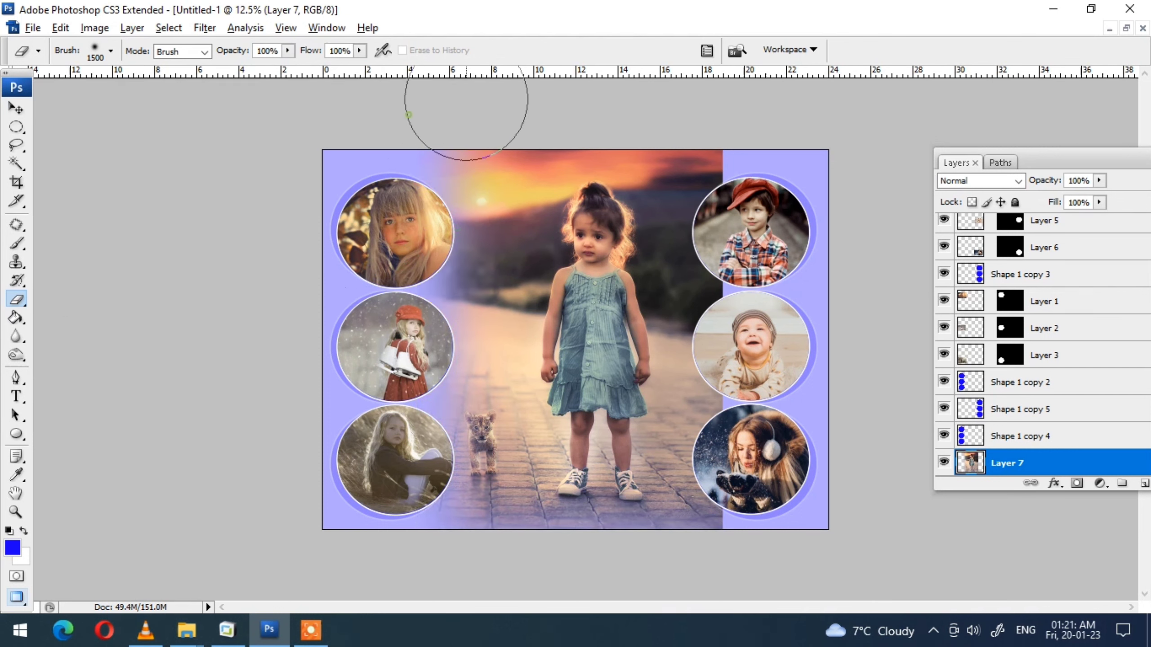
{"action": "mouse_move", "coordinate": [466, 98]}
{"action": "left_mouse_down"}
{"action": "mouse_move", "coordinate": [758, 103]}
{"action": "mouse_move", "coordinate": [770, 231]}
{"action": "mouse_move", "coordinate": [765, 128]}
{"action": "mouse_move", "coordinate": [739, 588]}
{"action": "left_mouse_up"}
{"action": "key", "text": "v"}
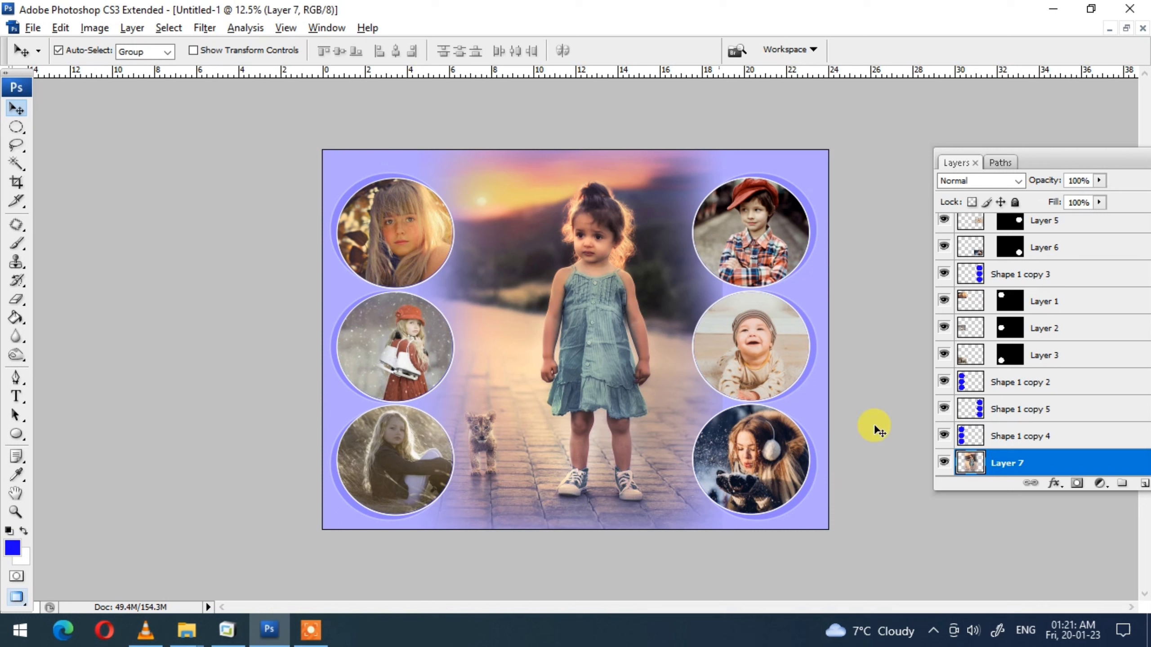
- Make the Background layer active
{"action": "scroll", "coordinate": [1098, 450], "scroll_direction": "down", "scroll_amount": 1}
{"action": "left_click", "coordinate": [1028, 464]}
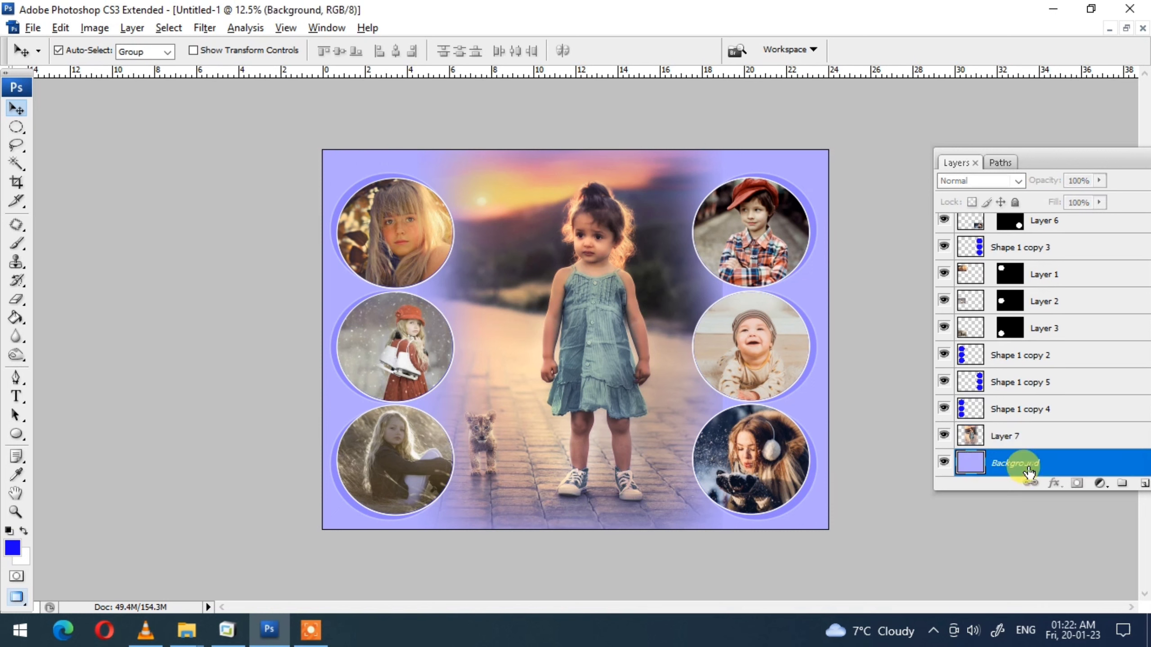
{"action": "right_click", "coordinate": [343, 162]}
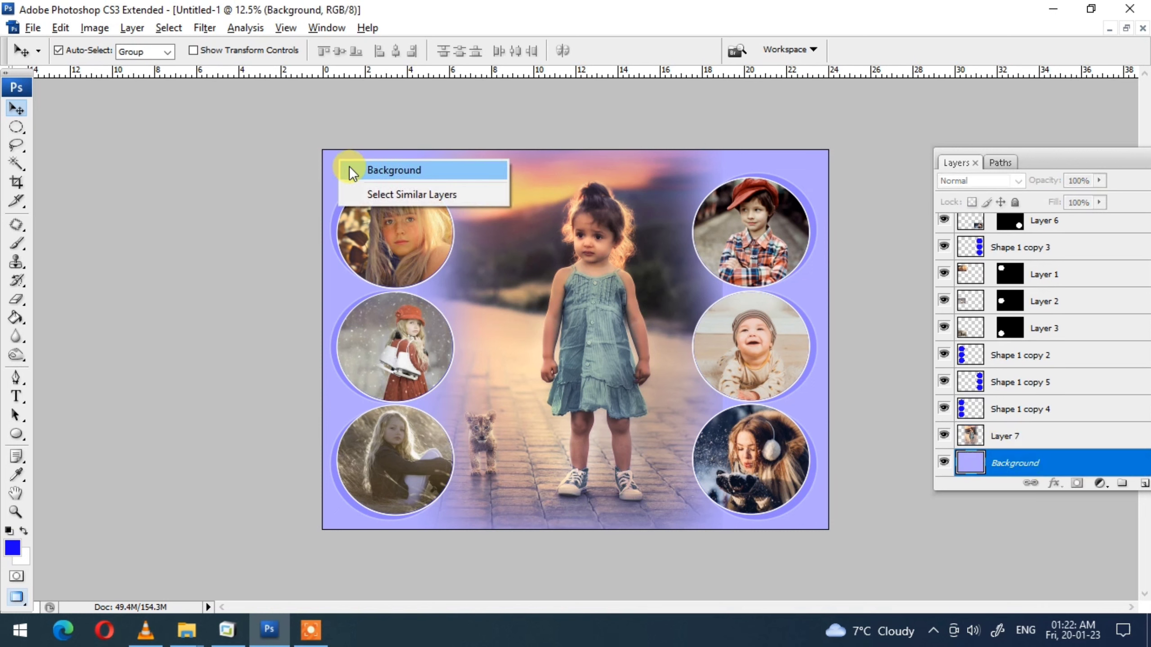
{"action": "left_click", "coordinate": [355, 168]}
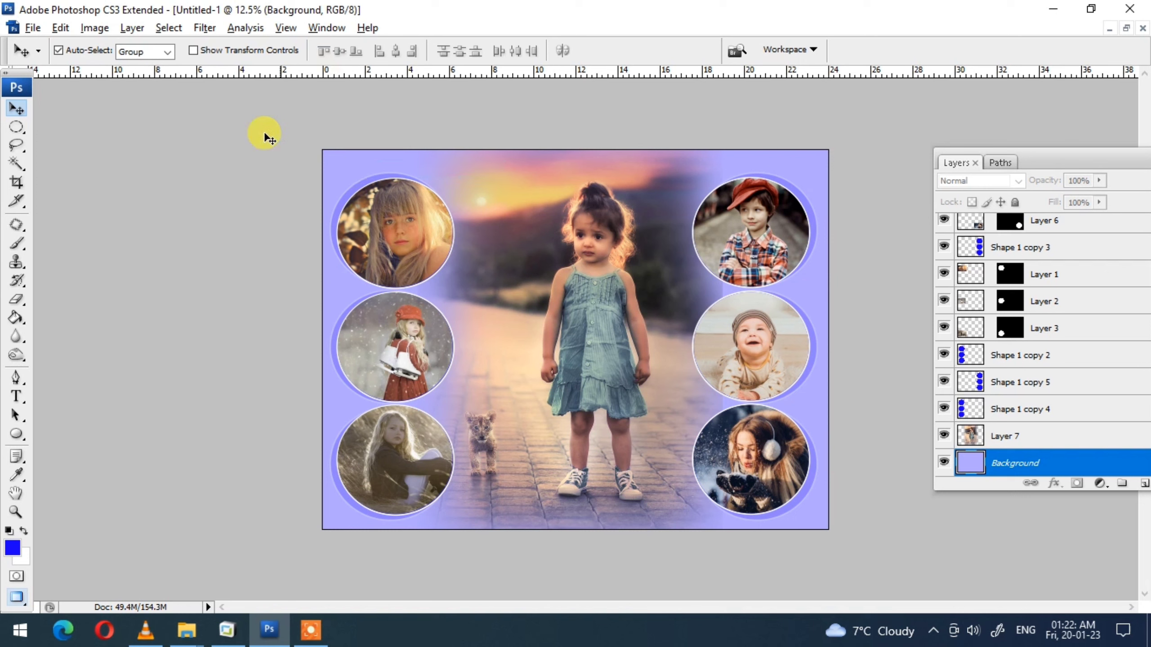
- Recolour the Background via Hue/Saturation: Hue +27, Saturation +94, Lightness -19
{"action": "key", "text": "ctrl+u"}
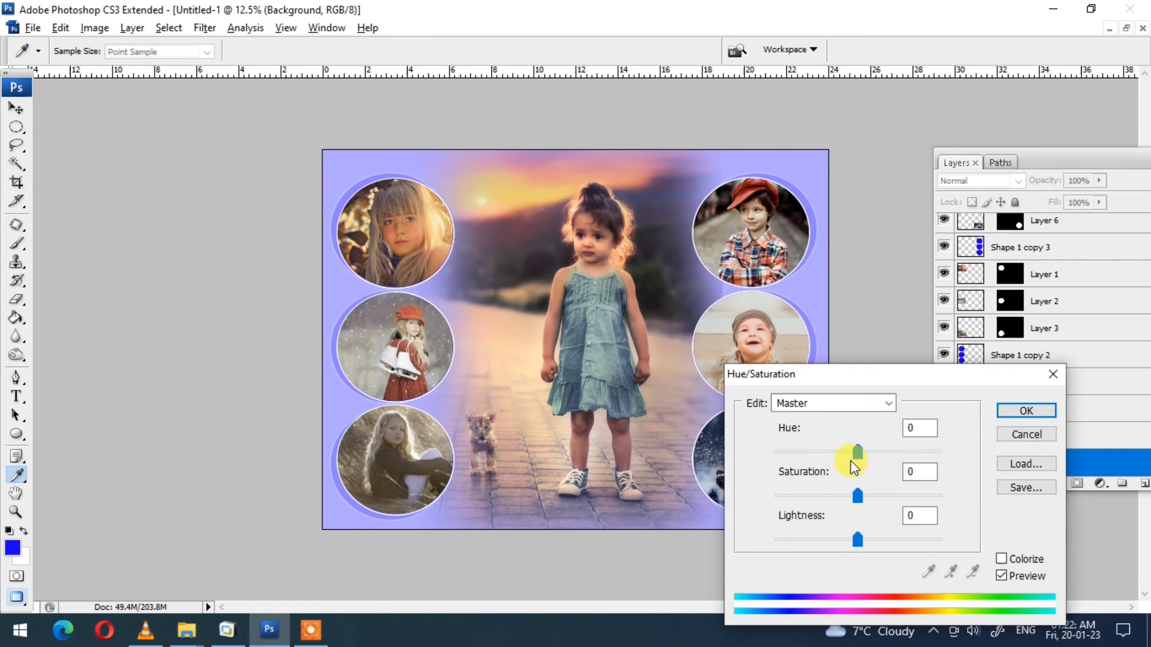
{"action": "mouse_move", "coordinate": [858, 452]}
{"action": "left_mouse_down"}
{"action": "mouse_move", "coordinate": [893, 449]}
{"action": "mouse_move", "coordinate": [836, 454]}
{"action": "mouse_move", "coordinate": [879, 457]}
{"action": "left_mouse_up"}
{"action": "left_click", "coordinate": [827, 542]}
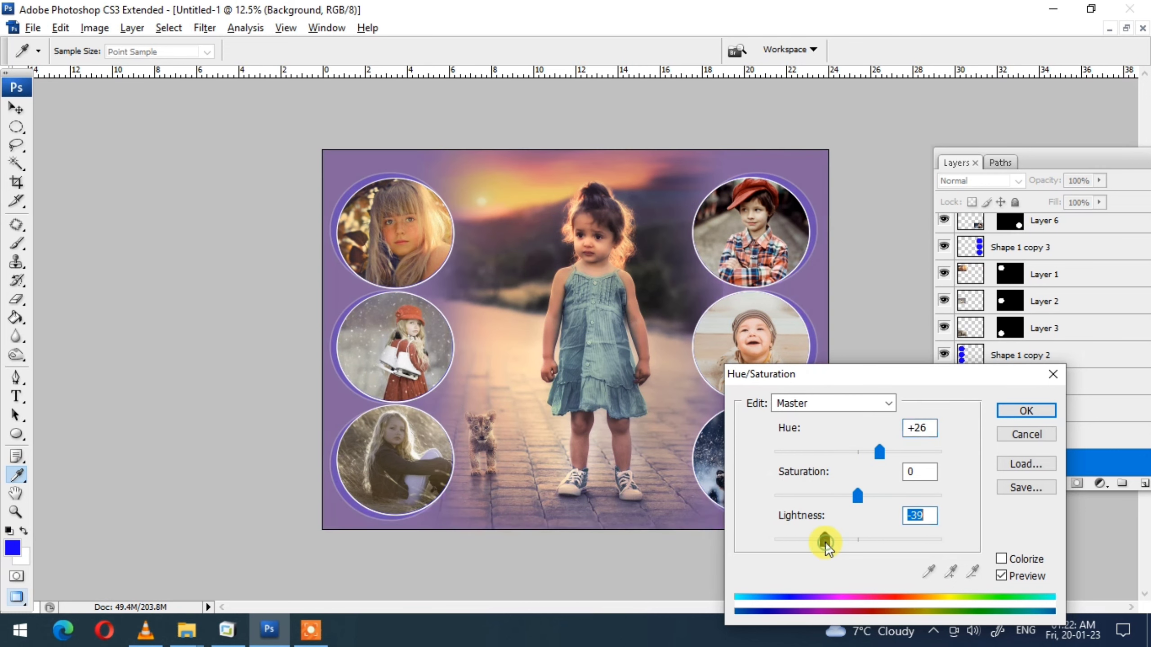
{"action": "mouse_move", "coordinate": [825, 542]}
{"action": "left_mouse_down"}
{"action": "mouse_move", "coordinate": [806, 539]}
{"action": "mouse_move", "coordinate": [828, 539]}
{"action": "left_mouse_up"}
{"action": "left_click_drag", "start_coordinate": [857, 497], "coordinate": [899, 495]}
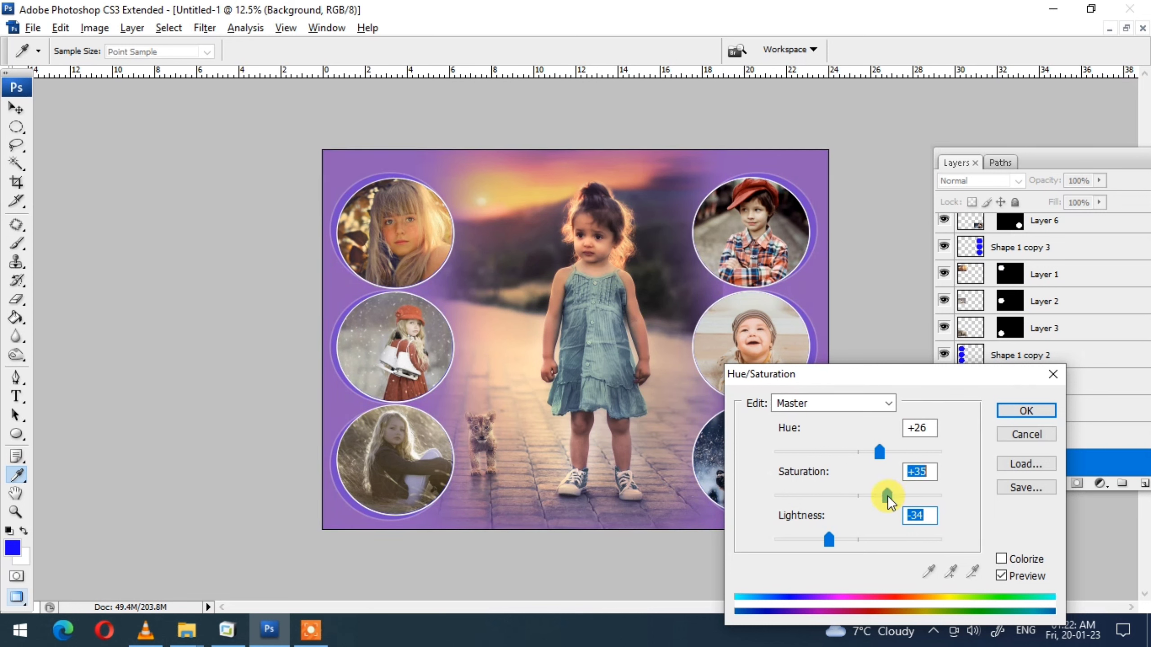
{"action": "mouse_move", "coordinate": [879, 452]}
{"action": "left_mouse_down"}
{"action": "mouse_move", "coordinate": [789, 451]}
{"action": "mouse_move", "coordinate": [881, 455]}
{"action": "left_mouse_up"}
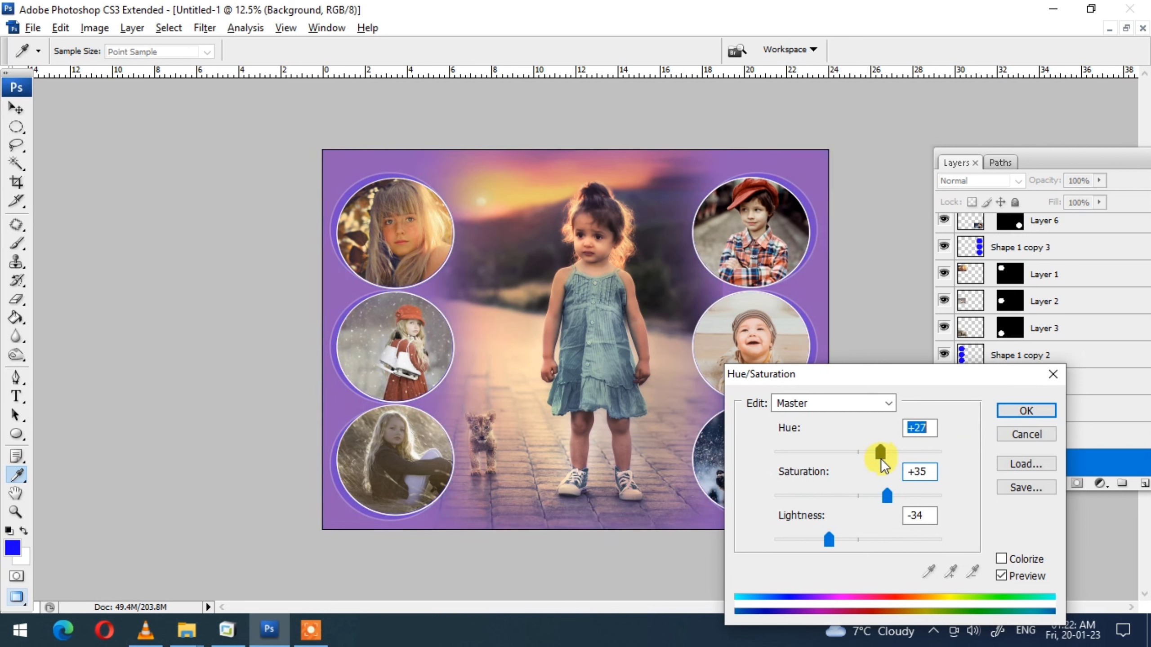
{"action": "left_click", "coordinate": [907, 496]}
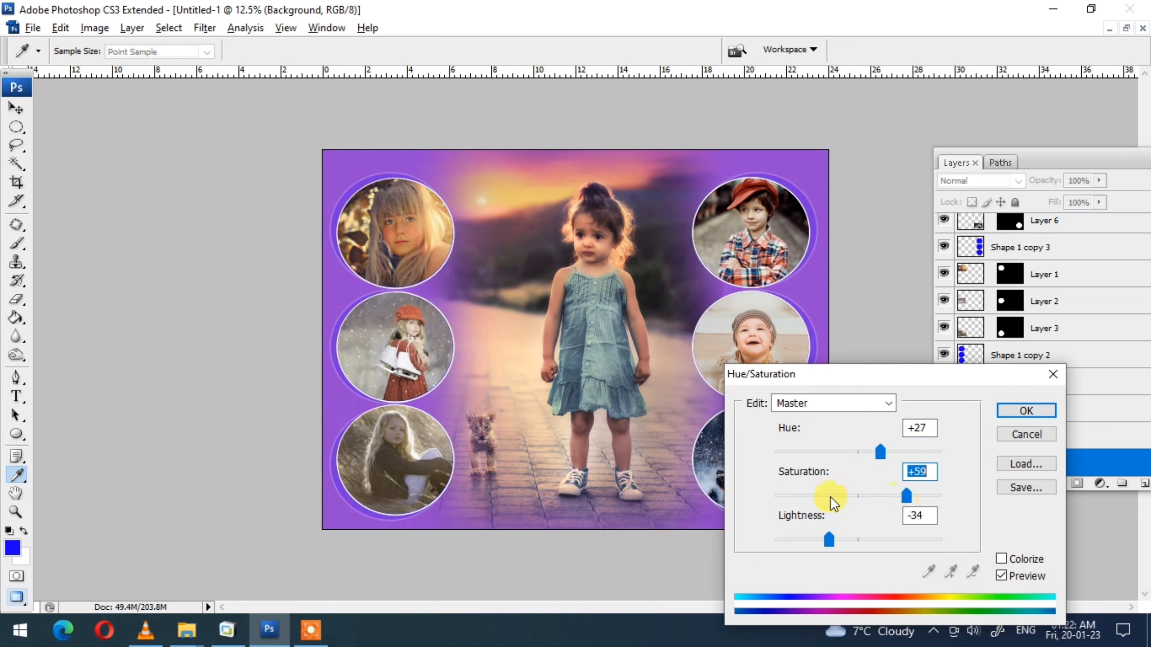
{"action": "mouse_move", "coordinate": [908, 498]}
{"action": "left_mouse_down"}
{"action": "mouse_move", "coordinate": [824, 501]}
{"action": "mouse_move", "coordinate": [937, 505]}
{"action": "left_mouse_up"}
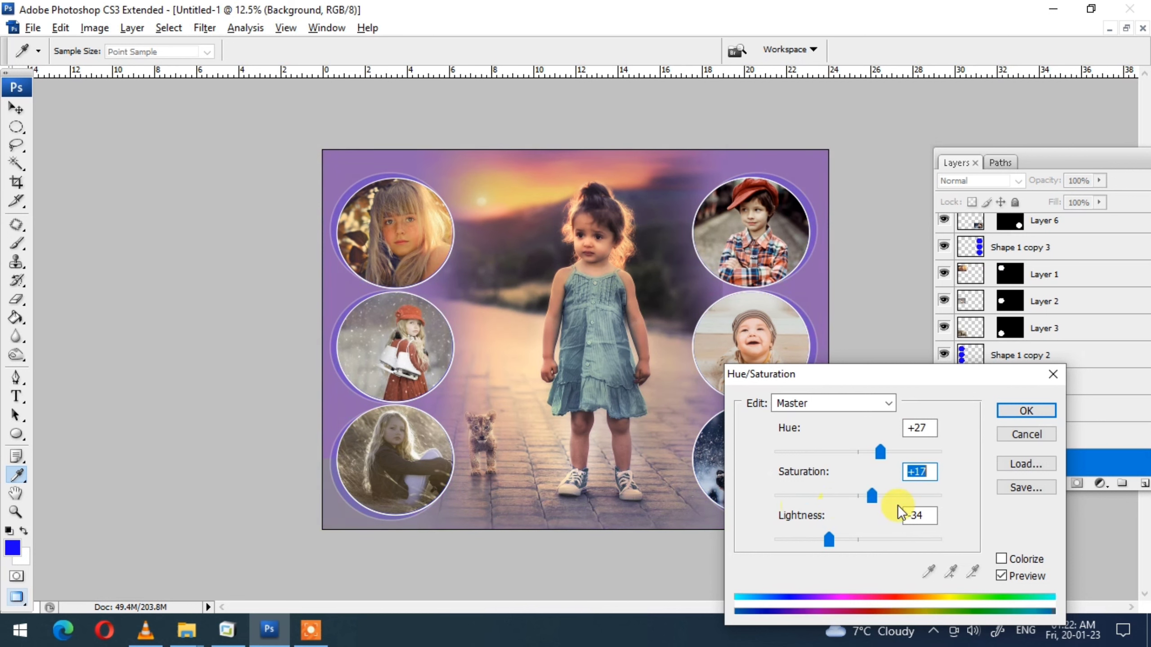
{"action": "left_click_drag", "start_coordinate": [805, 542], "coordinate": [847, 539]}
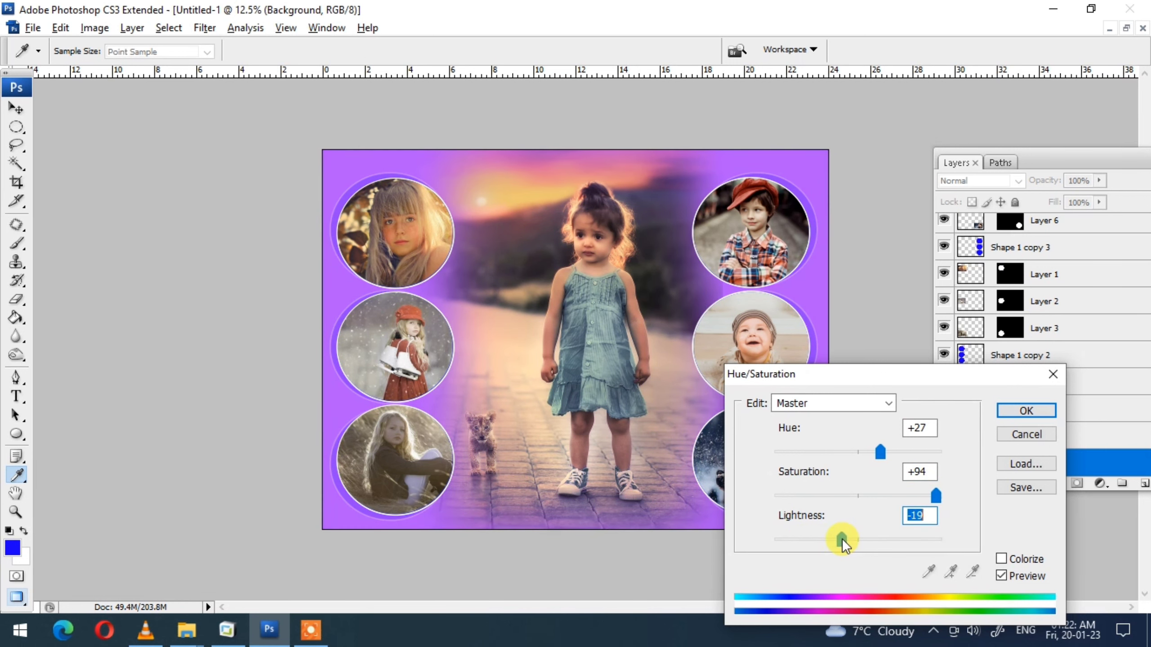
{"action": "key", "text": "Return"}
- Nudge the central girl photo slightly left with Shift+Left arrow
{"action": "key", "text": "v"}
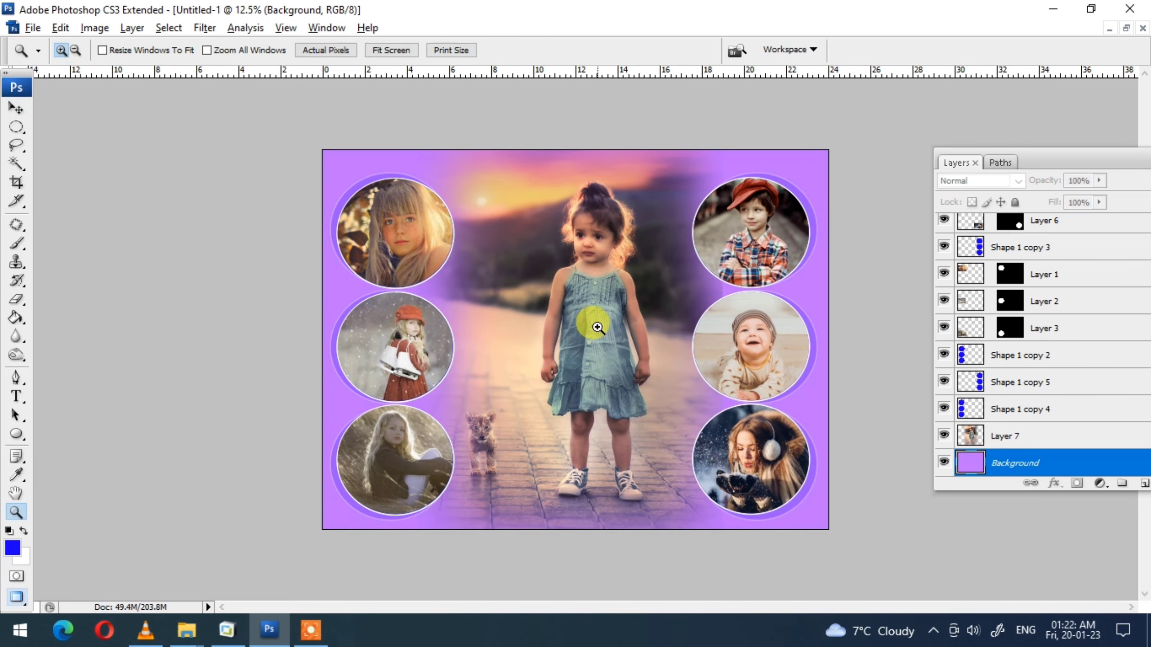
{"action": "left_click", "coordinate": [625, 338], "text": "ctrl"}
{"action": "key", "text": "shift+Left"}
{"action": "key", "text": "shift+Left"}
{"action": "key", "text": "shift+Left"}
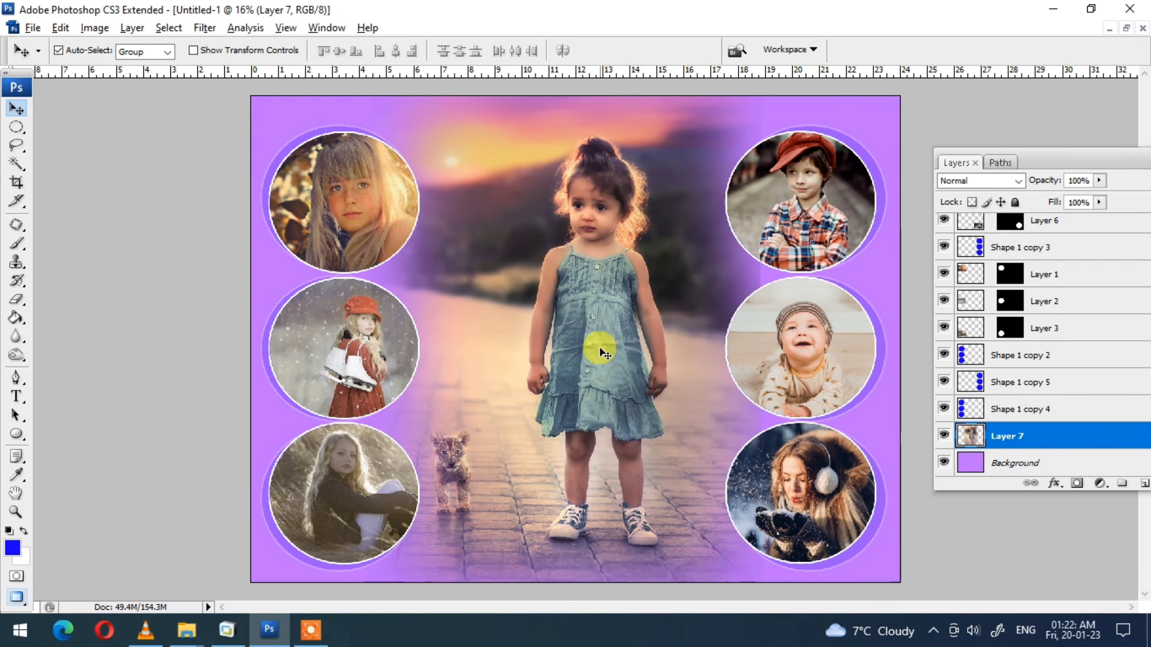
{"action": "key", "text": "shift+Left"}
{"action": "key", "text": "shift+Left"}
{"action": "key", "text": "shift+Left"}
{"action": "key", "text": "shift+Left"}
{"action": "key", "text": "shift+Left"}
{"action": "key", "text": "shift+Left"}
{"action": "key", "text": "shift+Left"}
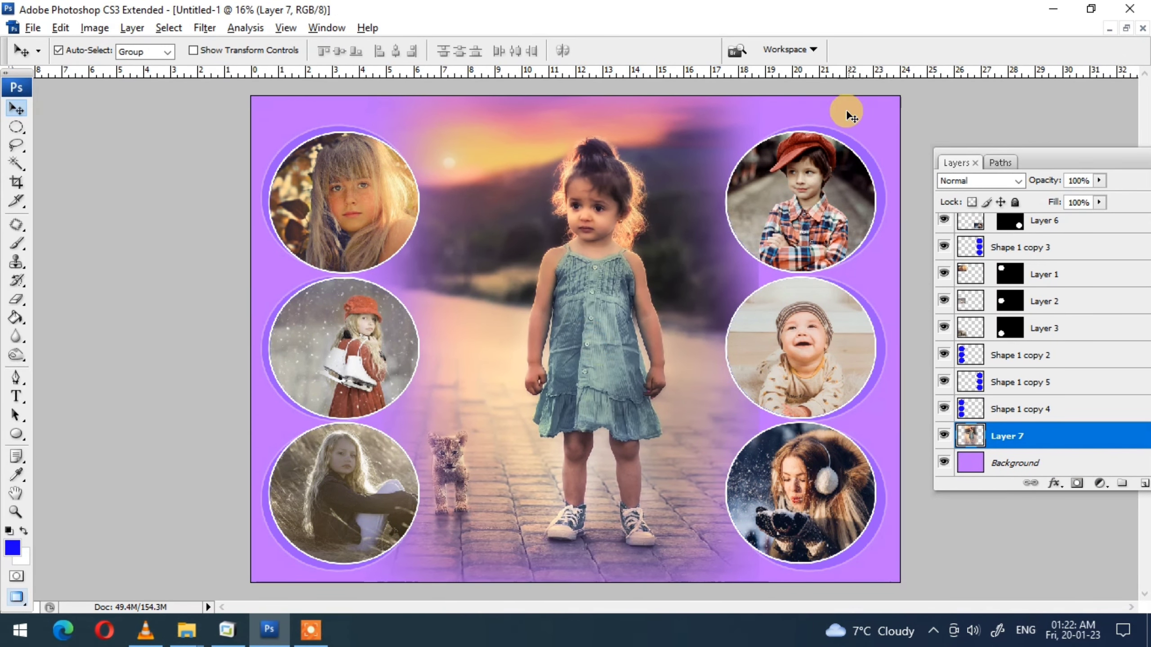
- Darken the Background to deep purple with a Hue/Saturation Lightness of -43
{"action": "right_click", "coordinate": [848, 116]}
{"action": "left_click", "coordinate": [865, 124]}
{"action": "key", "text": "ctrl+u"}
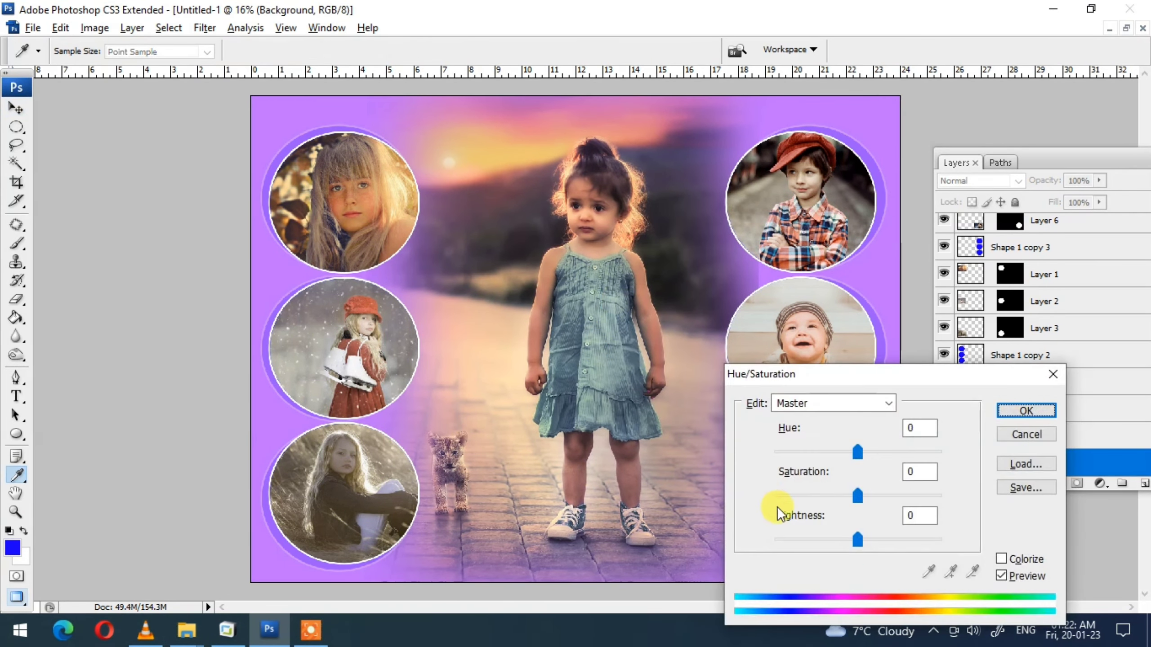
{"action": "left_click_drag", "start_coordinate": [833, 546], "coordinate": [821, 545]}
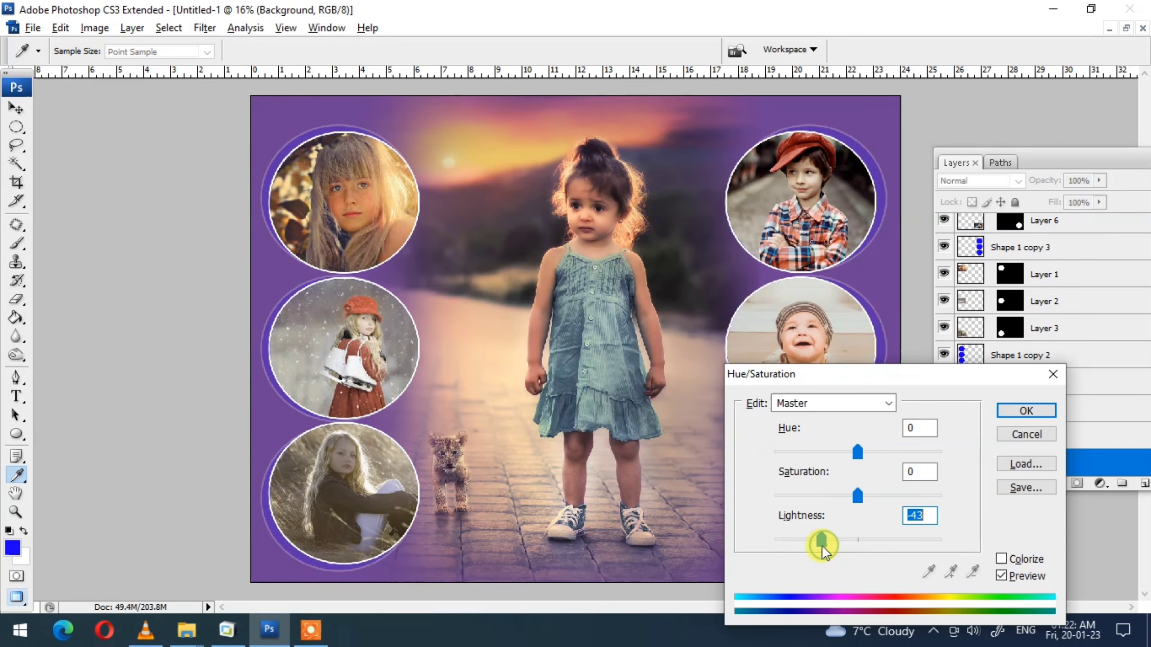
{"action": "key", "text": "Return"}
- Fit the whole image on screen and select the central girl photo layer
{"action": "key", "text": "v"}
{"action": "key", "text": "z"}
{"action": "right_click", "coordinate": [584, 370]}
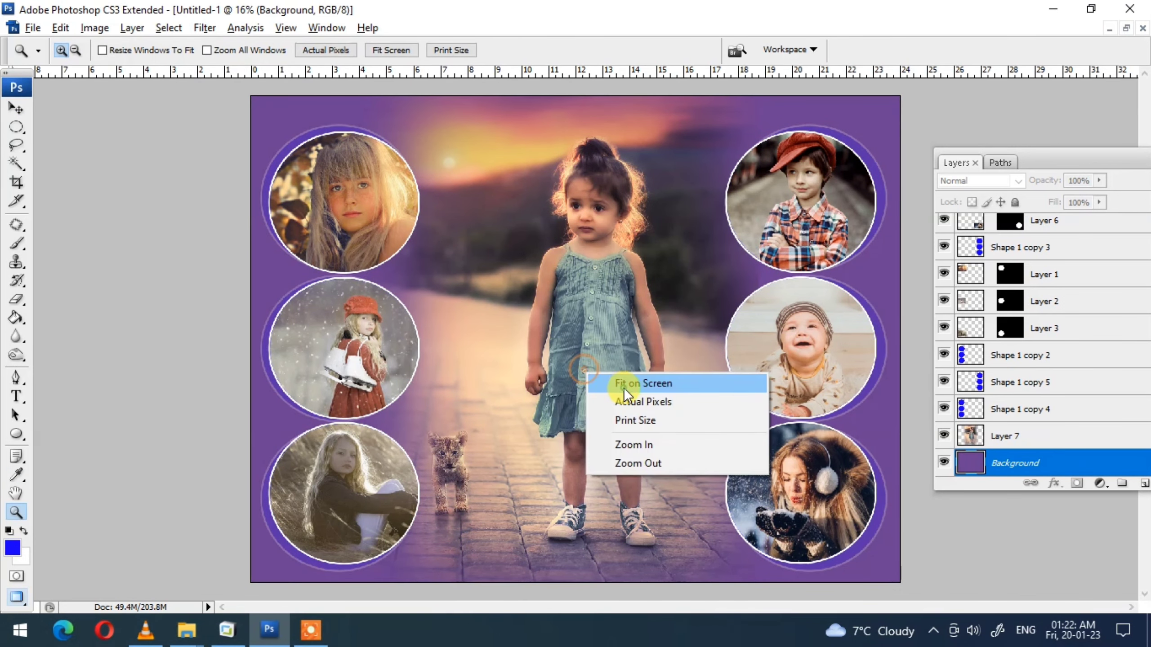
{"action": "right_click", "coordinate": [553, 306]}
{"action": "left_click", "coordinate": [601, 320]}
{"action": "key", "text": "Tab"}
{"action": "right_click", "coordinate": [553, 307]}
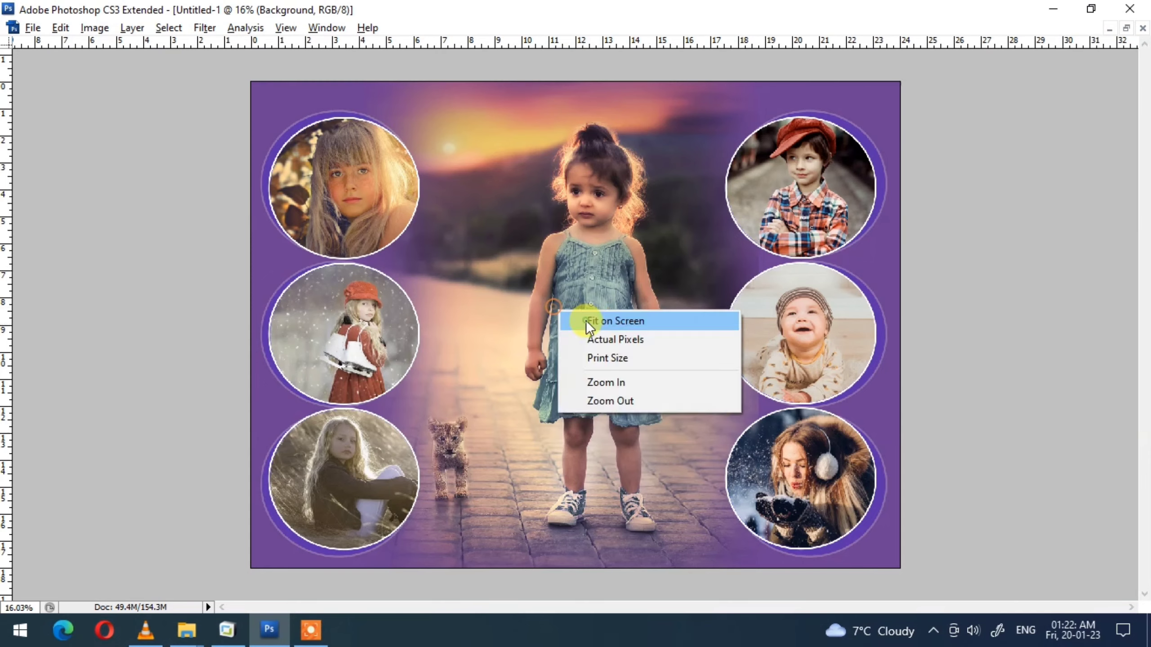
{"action": "left_click", "coordinate": [586, 320]}
{"action": "key", "text": "Tab"}
{"action": "right_click", "coordinate": [553, 308]}
{"action": "left_click", "coordinate": [567, 320]}
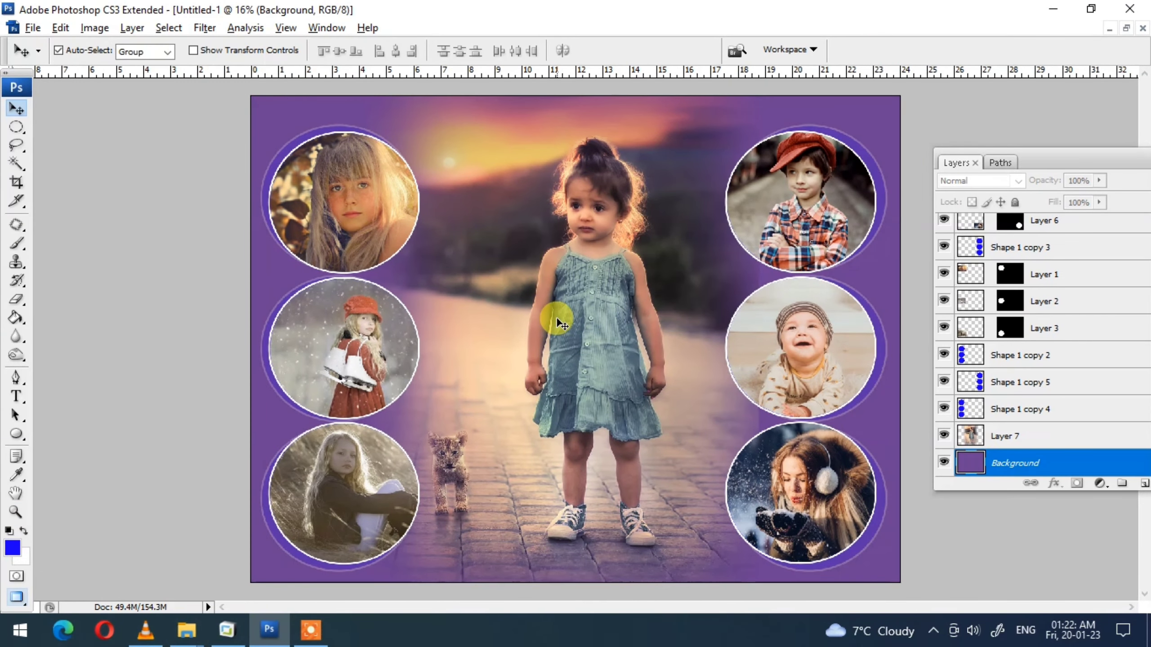
{"action": "left_click", "coordinate": [779, 369]}
{"action": "left_click", "coordinate": [585, 426]}
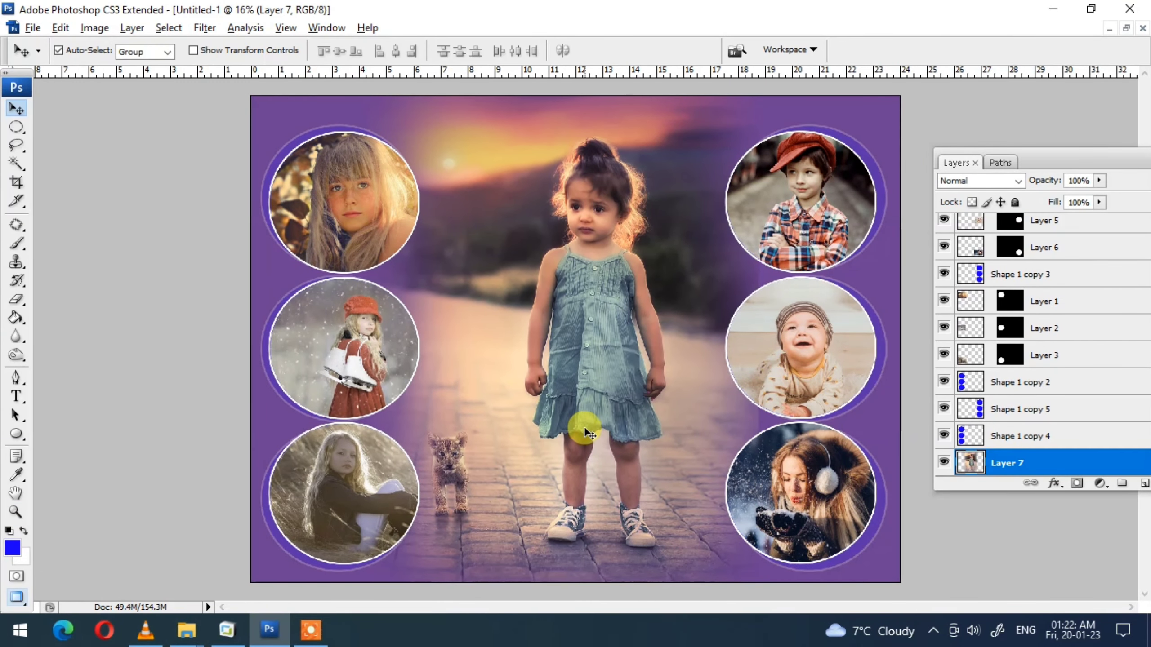
- Drag Layer 7's girl-and-cub photo a few pixels to the left
{"action": "left_click_drag", "start_coordinate": [584, 427], "coordinate": [584, 430]}
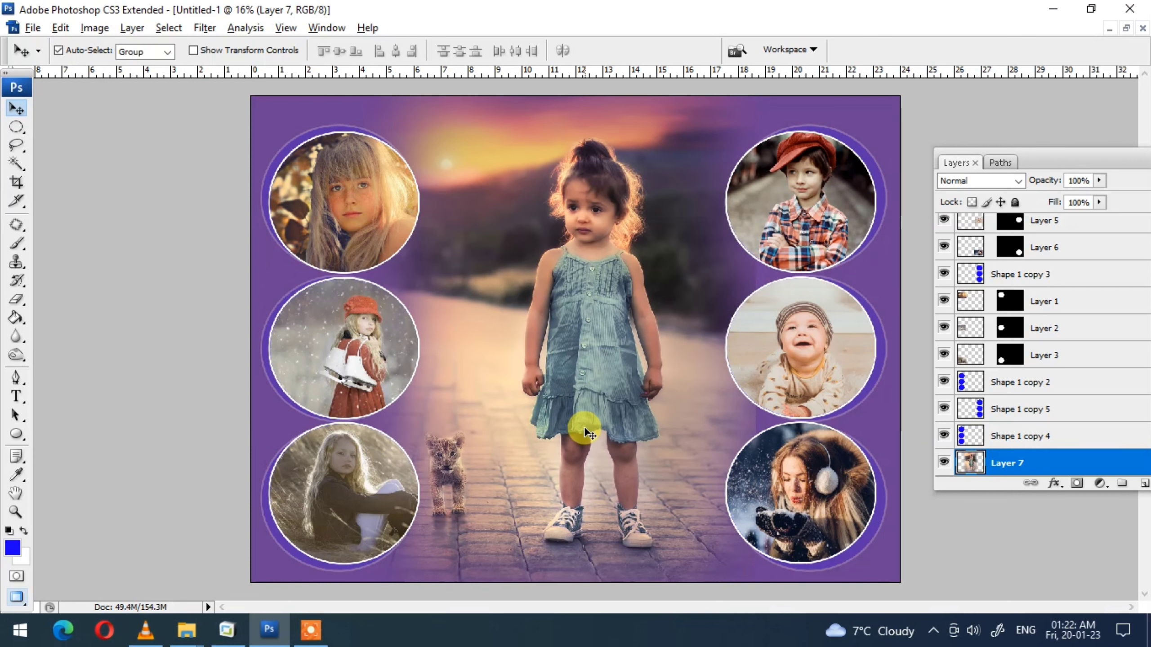